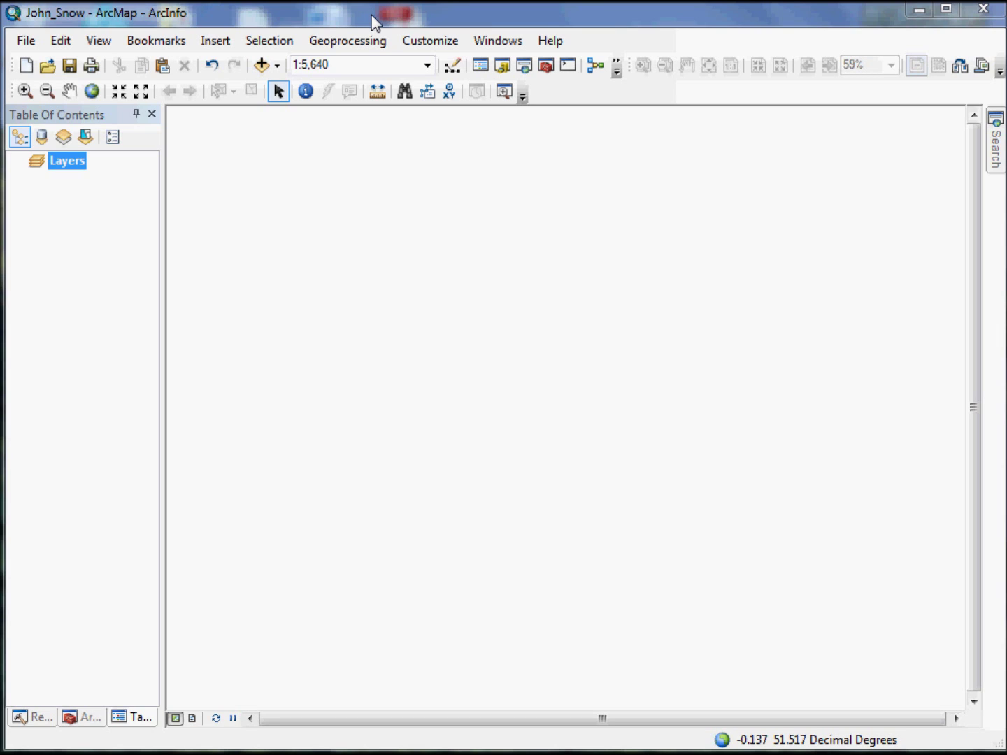
Add broad_st_pump_gcs, deaths_gcs and pumps_gcs from snow_shp, dismissing the coordinate system warning
{"action": "left_click", "coordinate": [261, 66]}
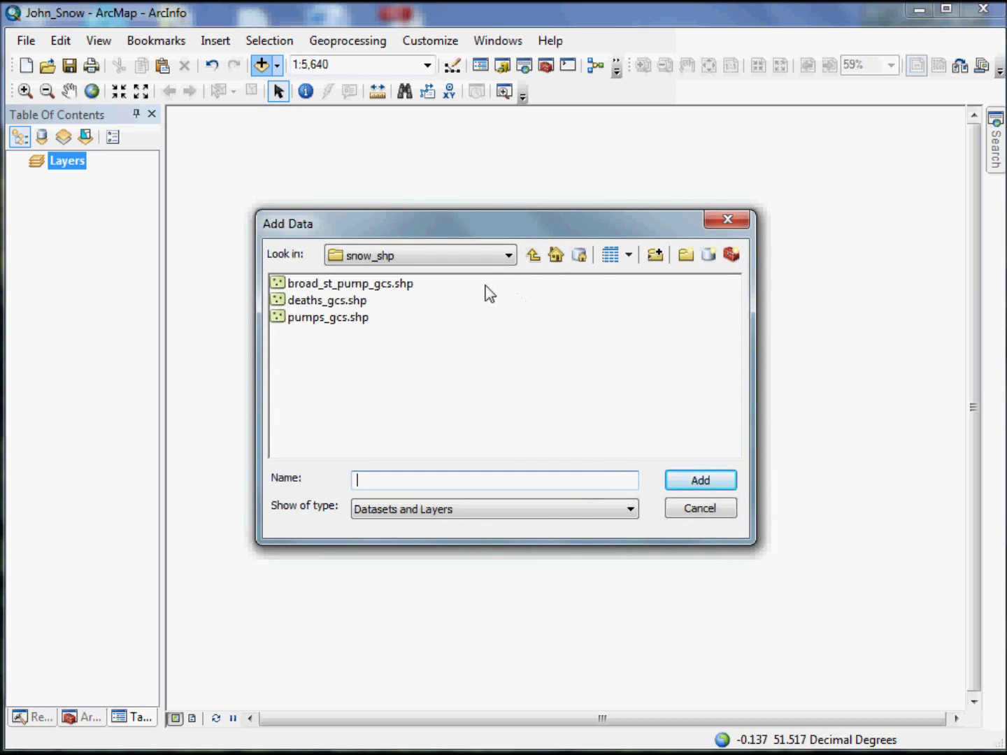
{"action": "left_click", "coordinate": [509, 256]}
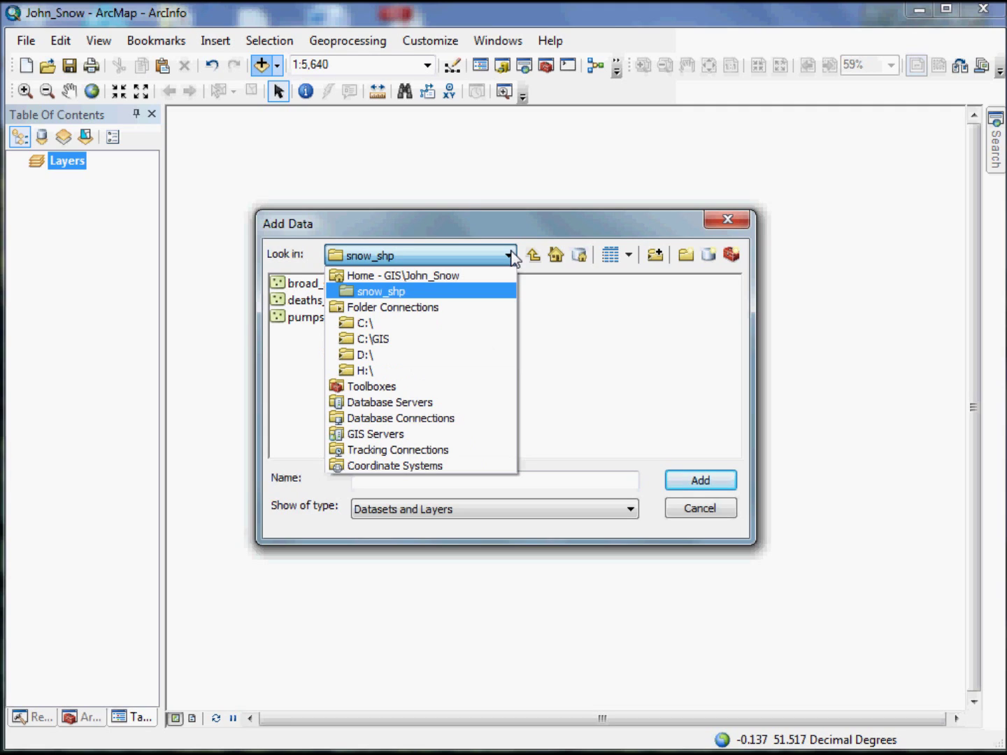
{"action": "left_click", "coordinate": [499, 227]}
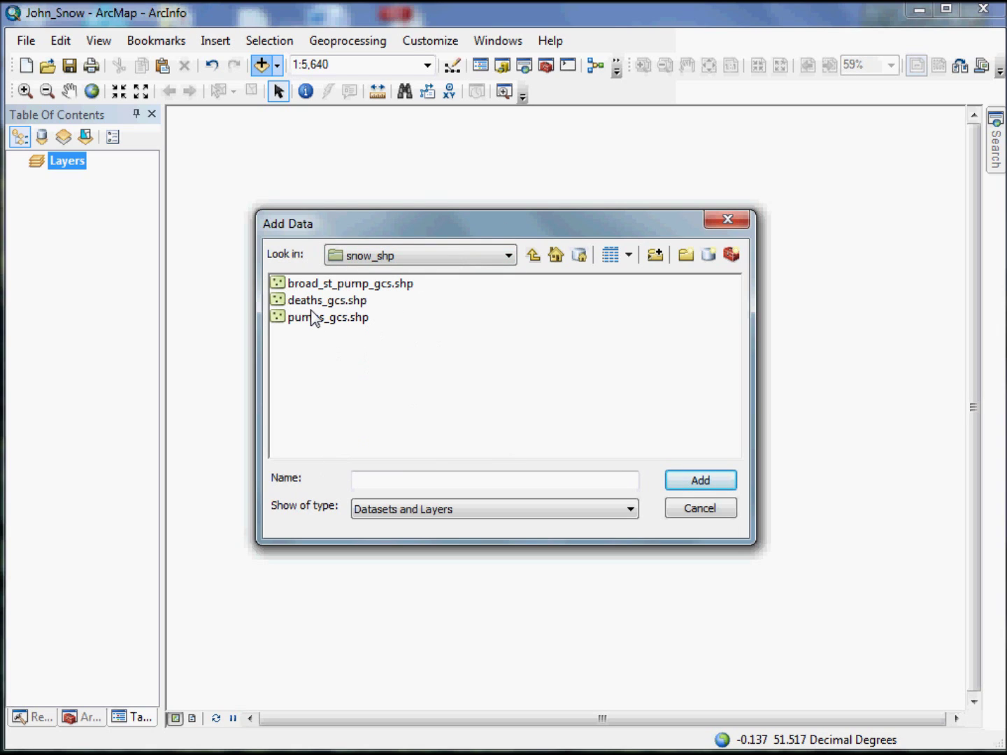
{"action": "left_click", "coordinate": [375, 286]}
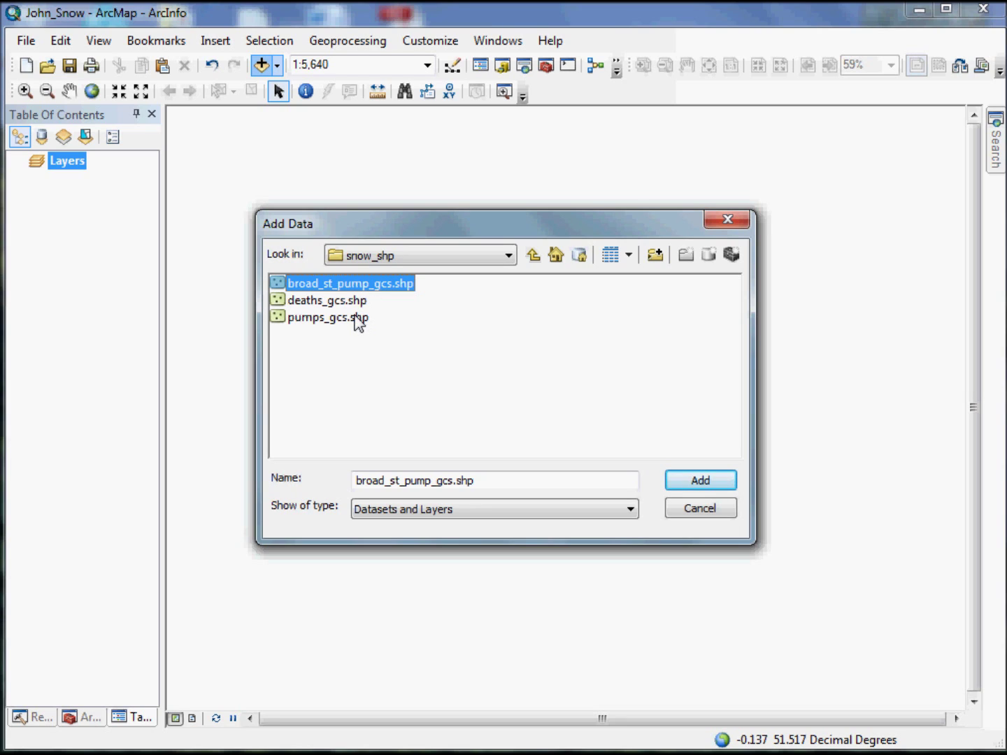
{"action": "left_click", "coordinate": [355, 317], "text": "shift"}
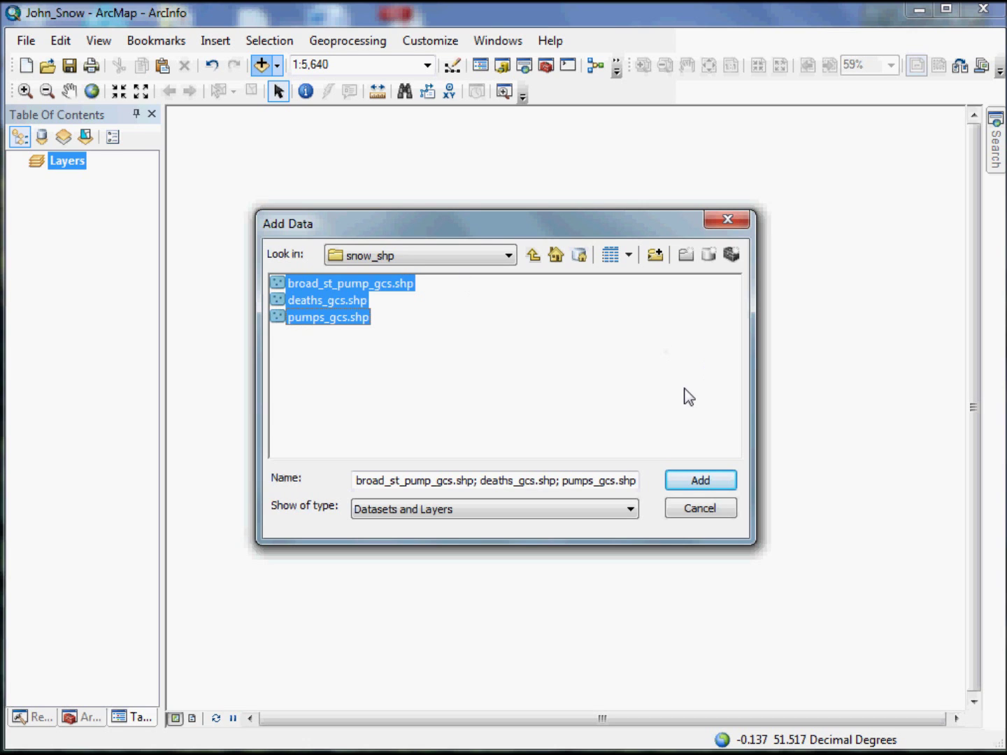
{"action": "left_click", "coordinate": [713, 480]}
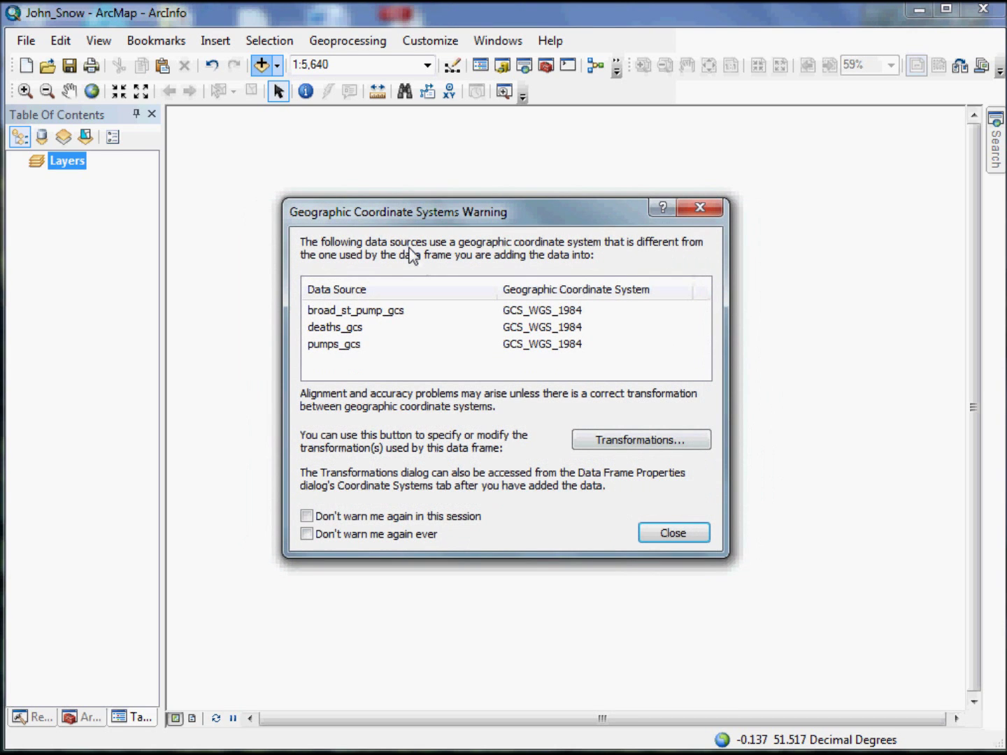
{"action": "left_click", "coordinate": [674, 534]}
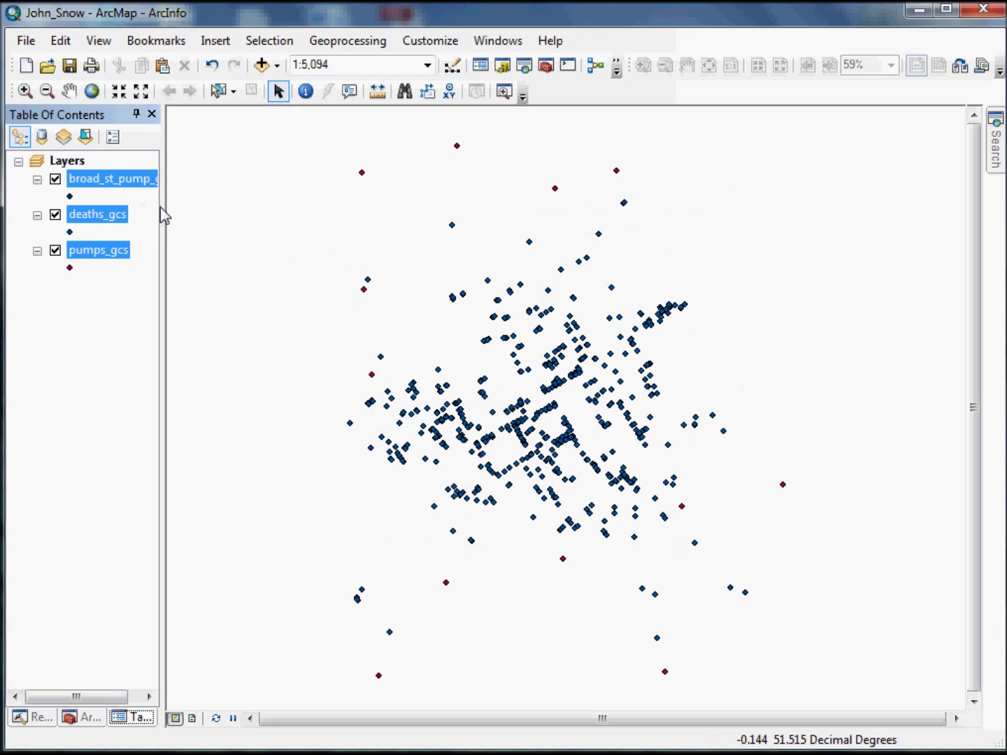
Widen the Table Of Contents to show full layer names and clear the selection
{"action": "left_click_drag", "start_coordinate": [161, 206], "coordinate": [221, 208]}
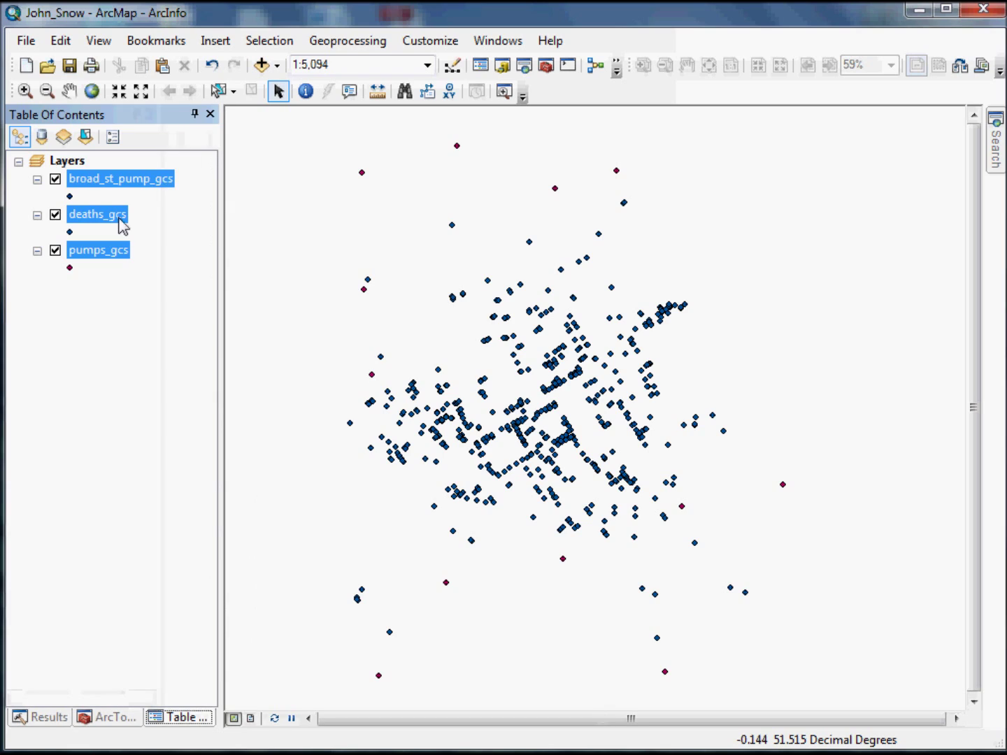
{"action": "left_click", "coordinate": [163, 195]}
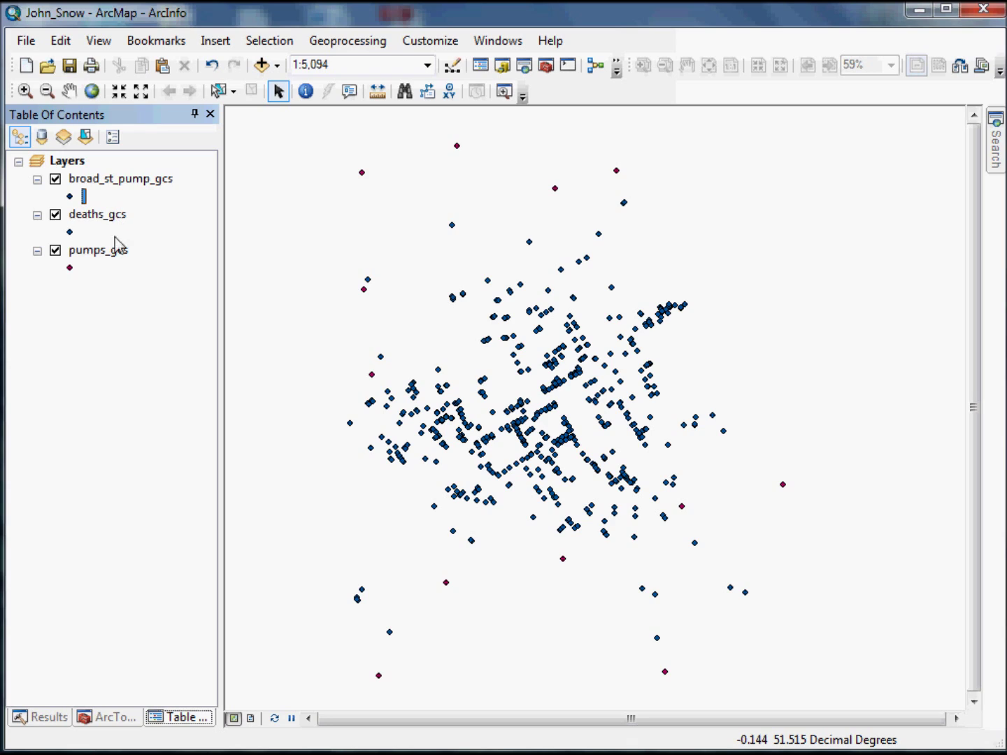
Rename the broad_st_pump_gcs layer to 'Broad Street'
{"action": "left_click", "coordinate": [113, 183]}
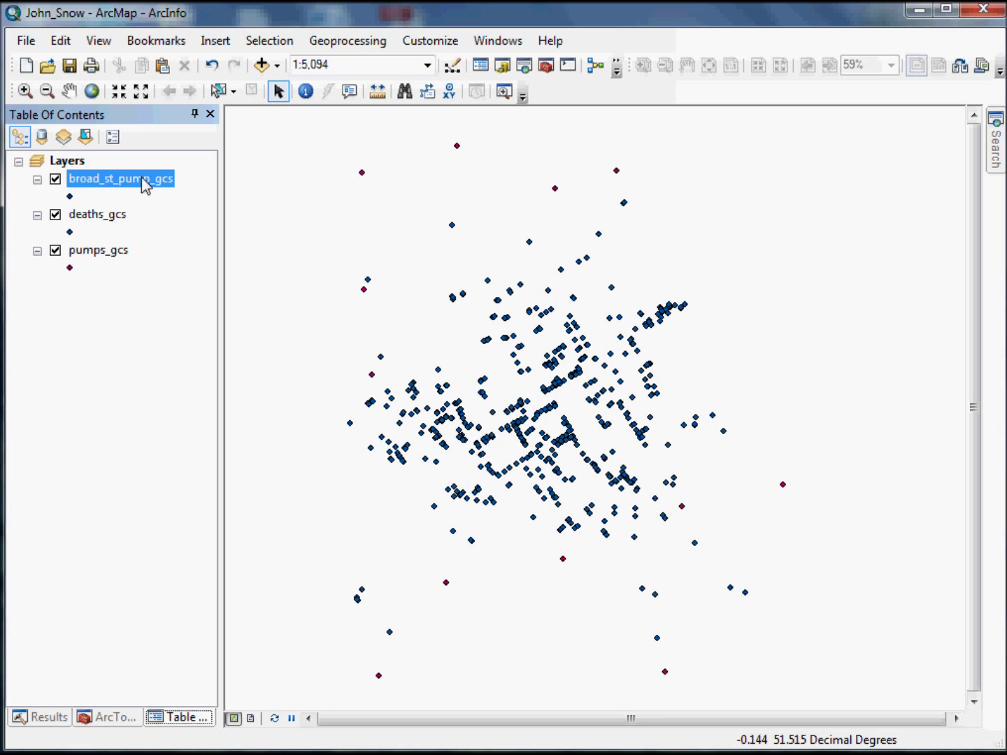
{"action": "left_click", "coordinate": [142, 179]}
{"action": "type", "text": "B"}
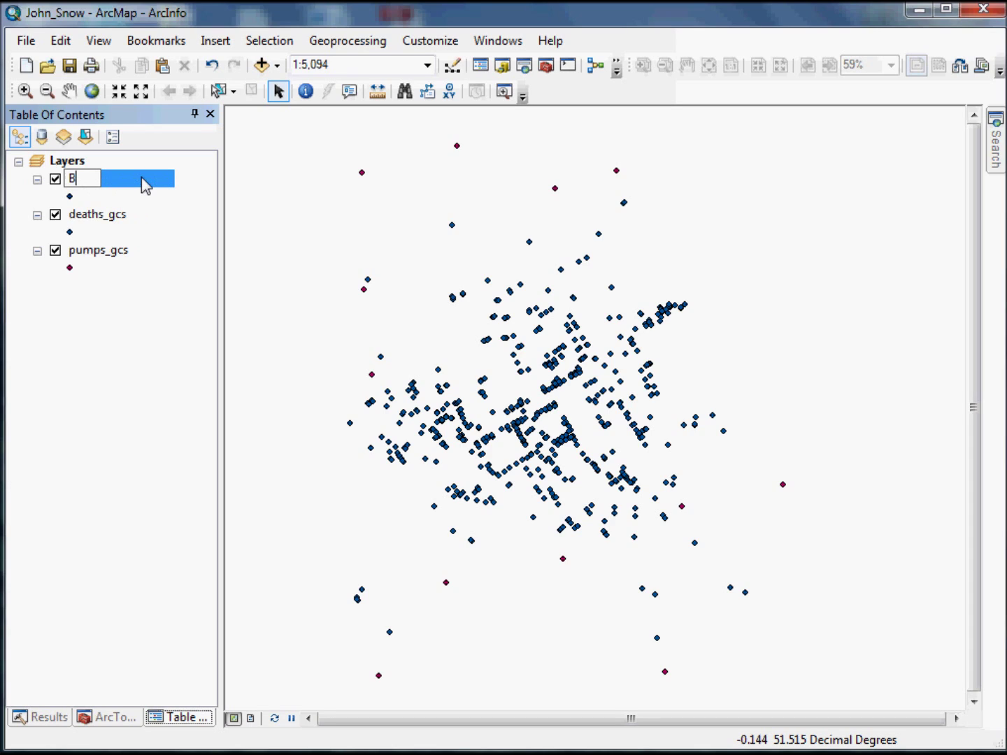
{"action": "type", "text": "road Street"}
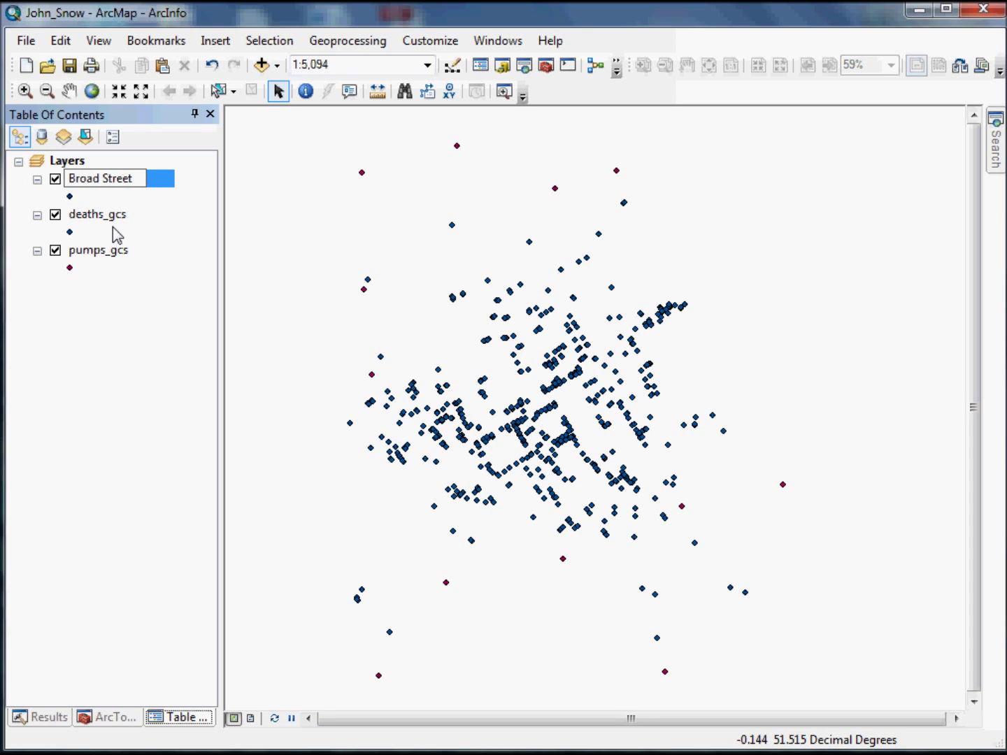
{"action": "key", "text": "Return"}
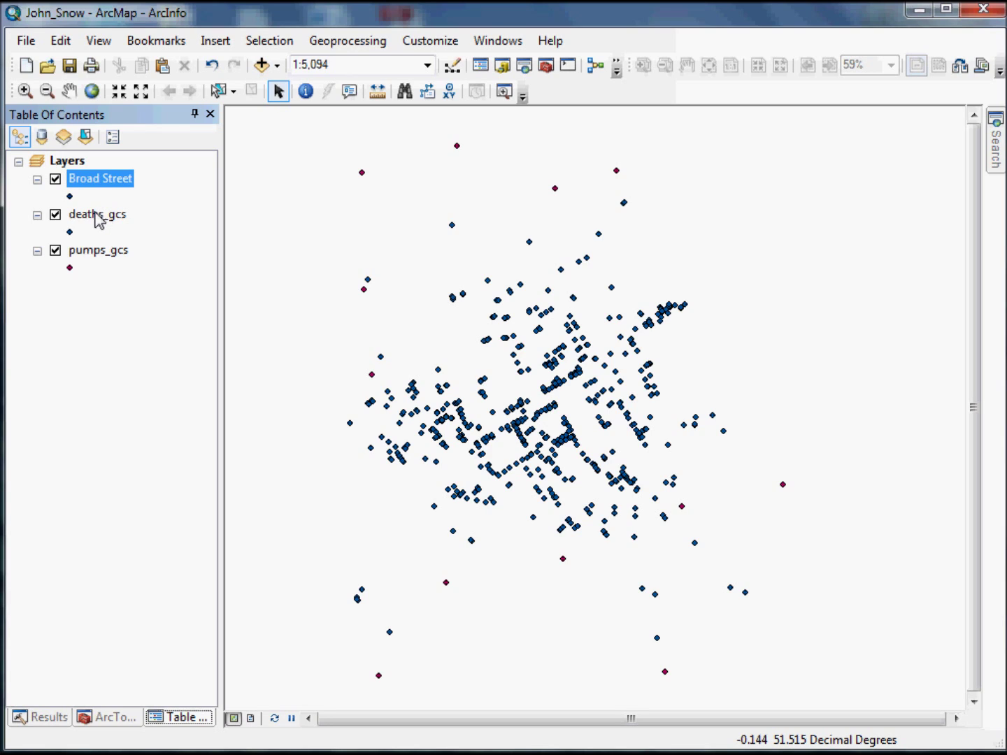
Rename the deaths_gcs layer to 'Cholera Deaths'
{"action": "left_click", "coordinate": [97, 214]}
{"action": "left_click", "coordinate": [97, 214]}
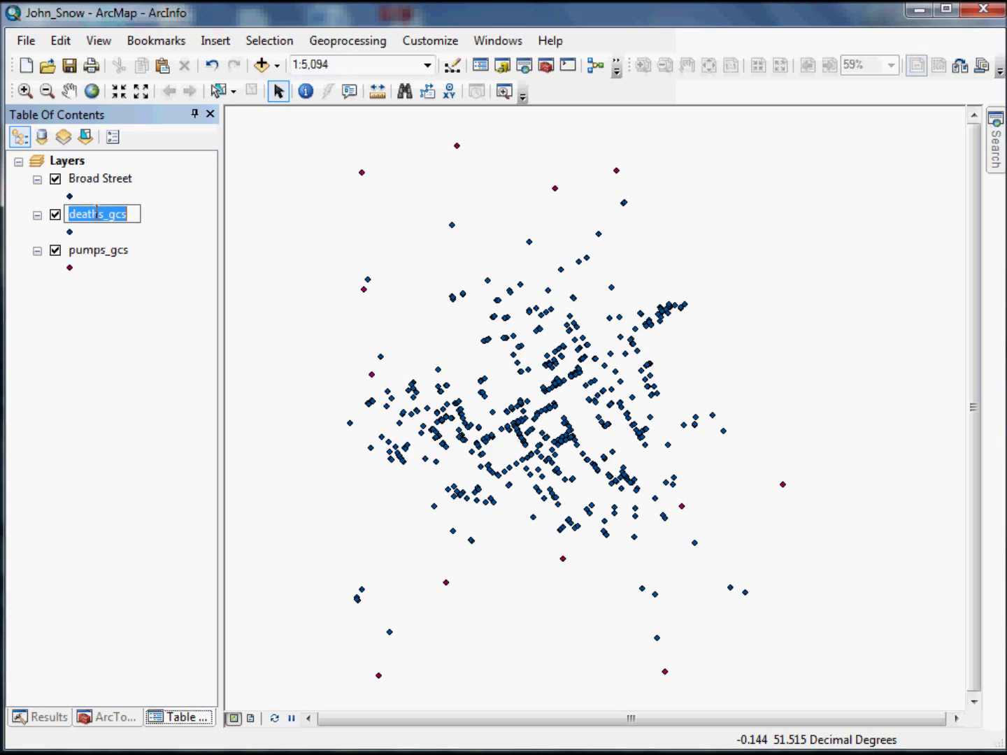
{"action": "type", "text": "C"}
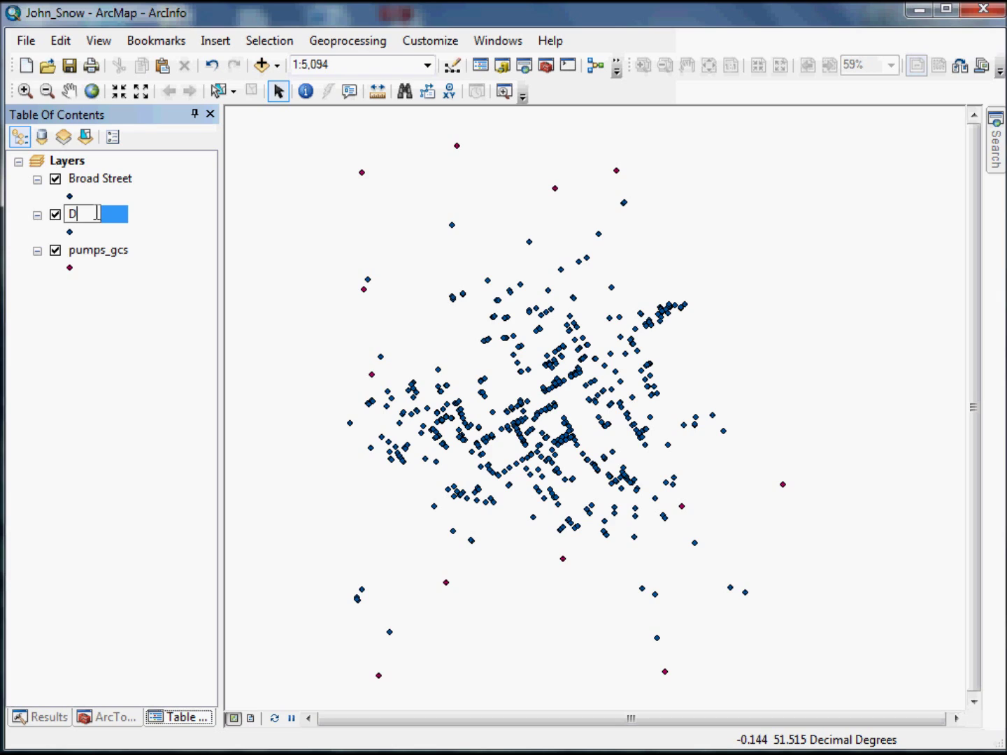
{"action": "key", "text": "BackSpace"}
{"action": "type", "text": "Cholera Deaths"}
{"action": "key", "text": "Return"}
Rename the pumps_gcs layer to 'Pumps'
{"action": "left_click", "coordinate": [96, 250]}
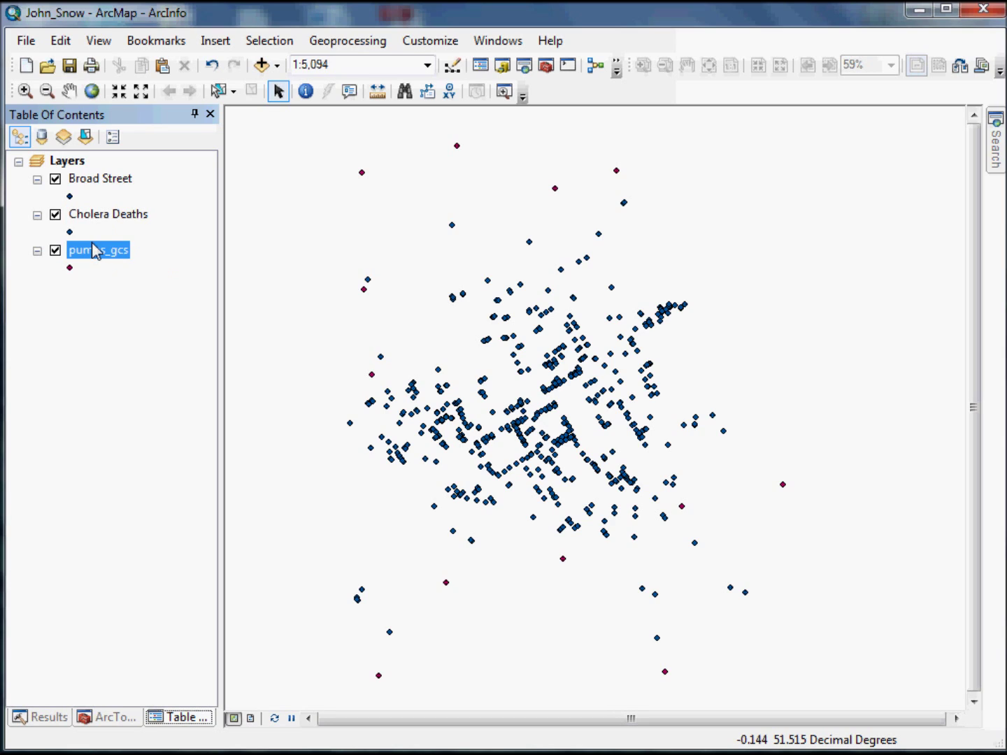
{"action": "left_click", "coordinate": [96, 250]}
{"action": "type", "text": "Pu"}
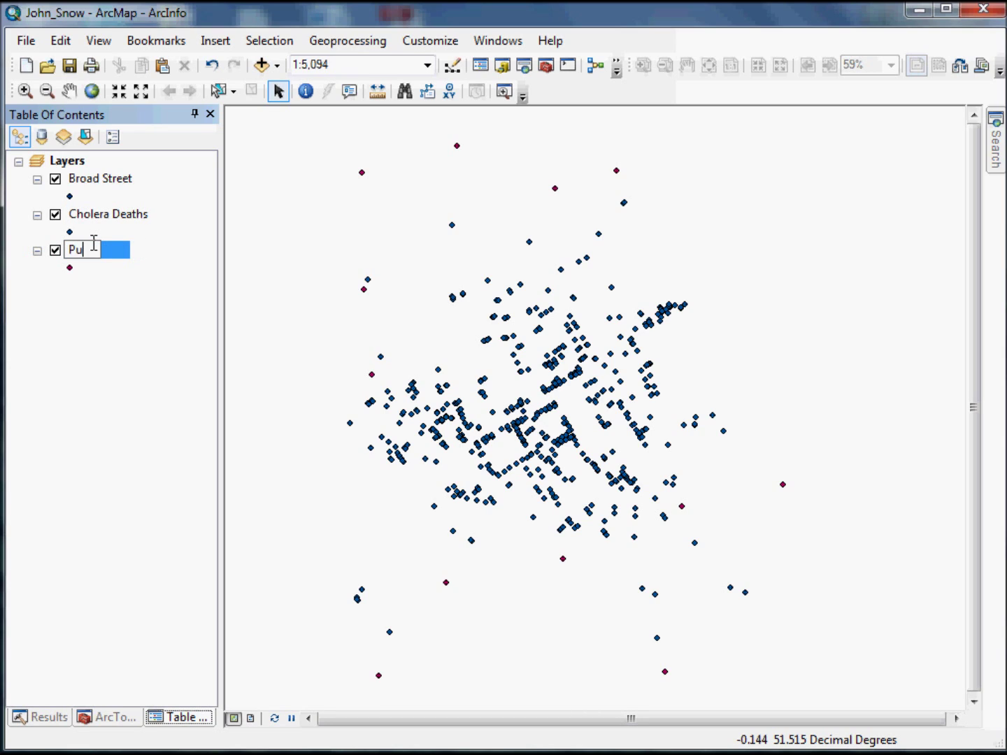
{"action": "type", "text": "mps"}
{"action": "key", "text": "Return"}
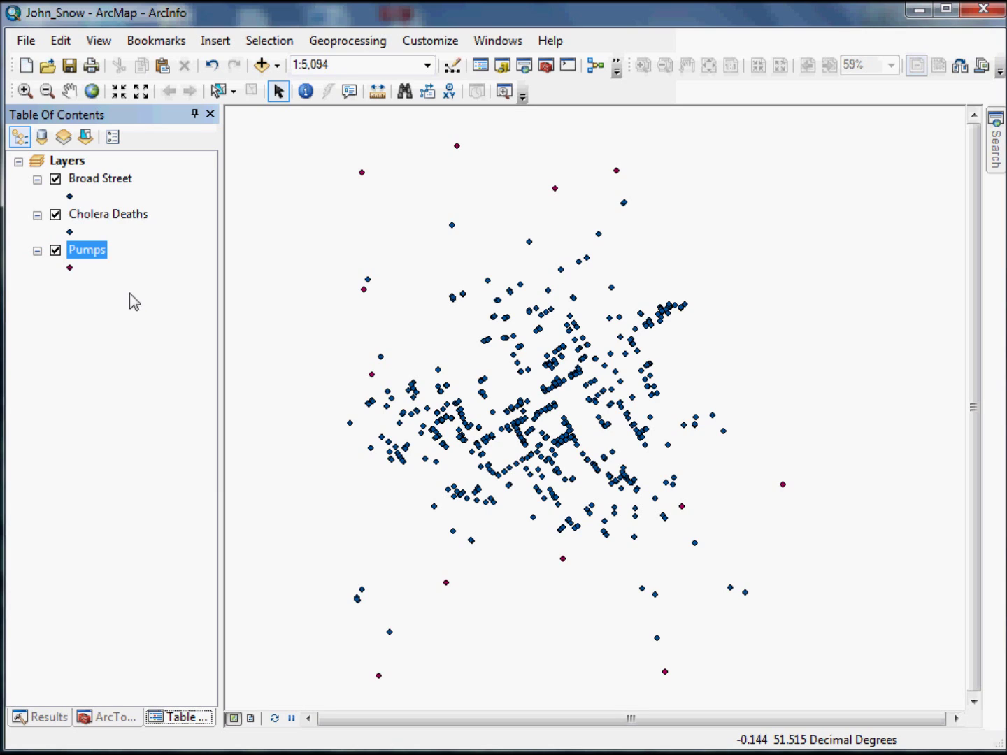
Symbolise Broad Street with the orange Star 3 marker
{"action": "left_click", "coordinate": [70, 196]}
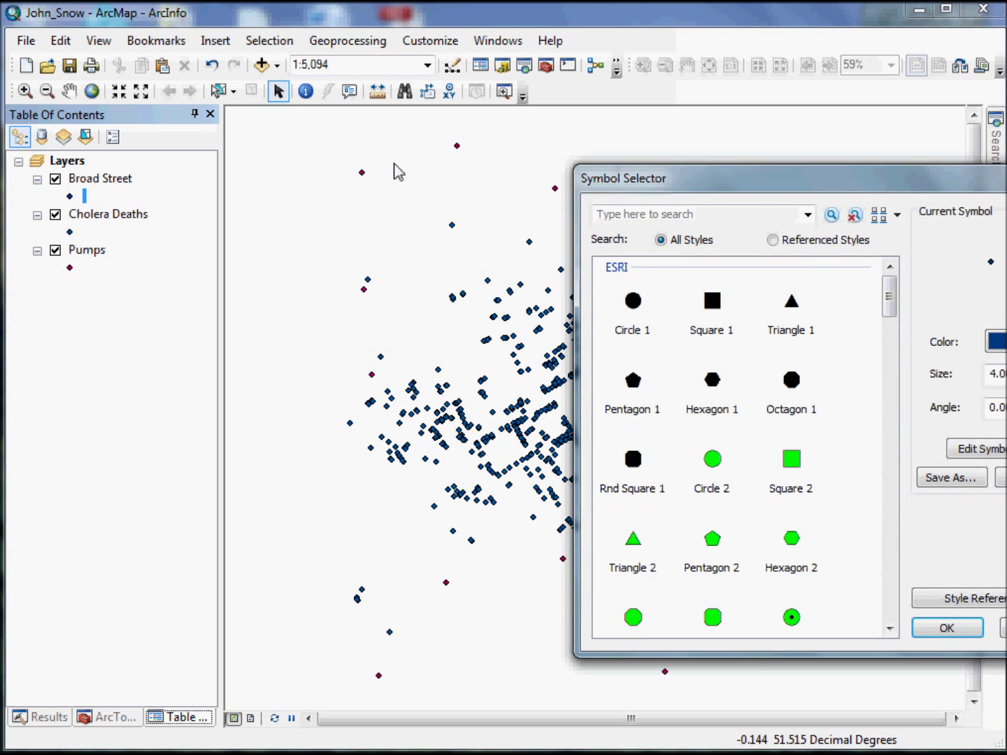
{"action": "left_click_drag", "start_coordinate": [710, 186], "coordinate": [846, 90]}
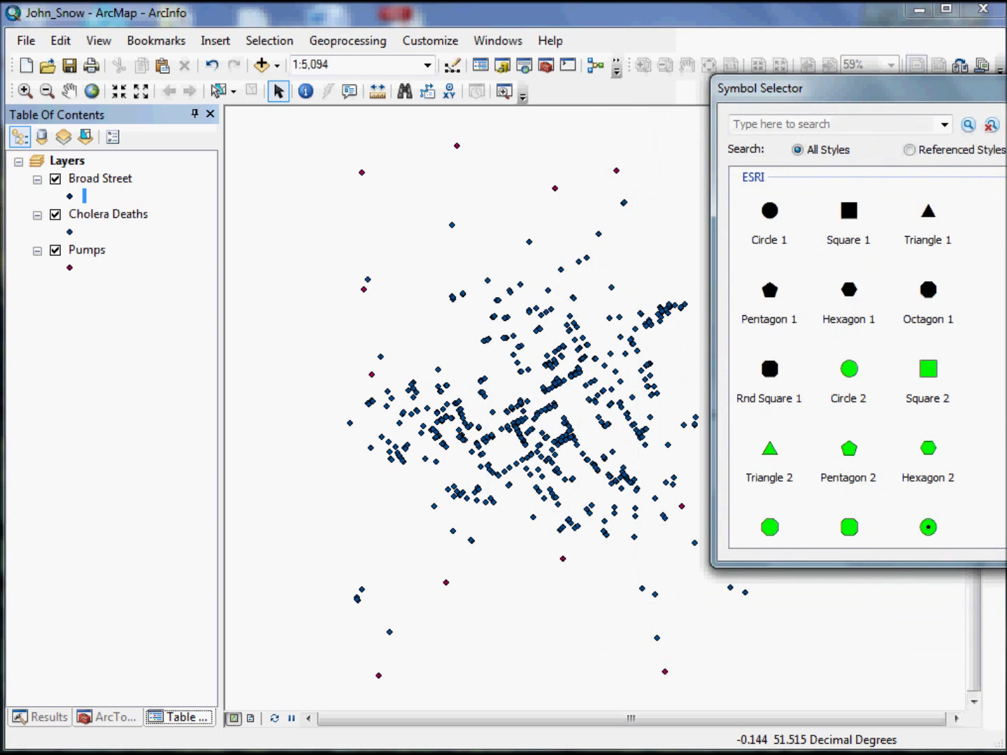
{"action": "scroll", "coordinate": [867, 360], "scroll_direction": "down", "scroll_amount": 5}
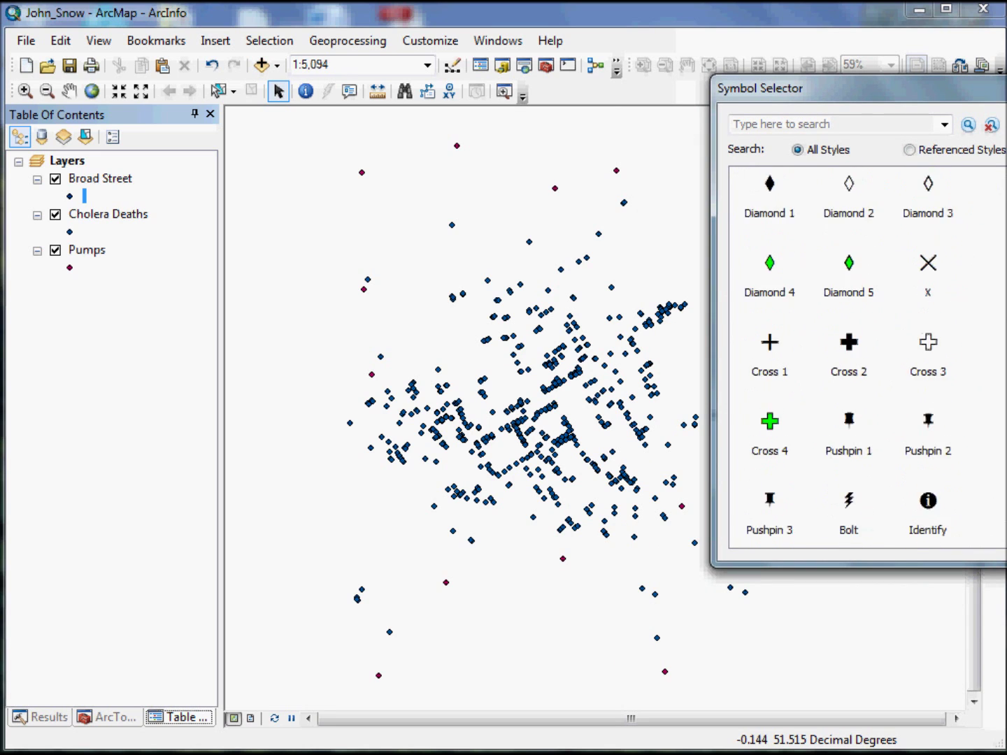
{"action": "scroll", "coordinate": [846, 360], "scroll_direction": "down", "scroll_amount": 1}
{"action": "scroll", "coordinate": [846, 360], "scroll_direction": "up", "scroll_amount": 2}
{"action": "scroll", "coordinate": [847, 360], "scroll_direction": "down", "scroll_amount": 1}
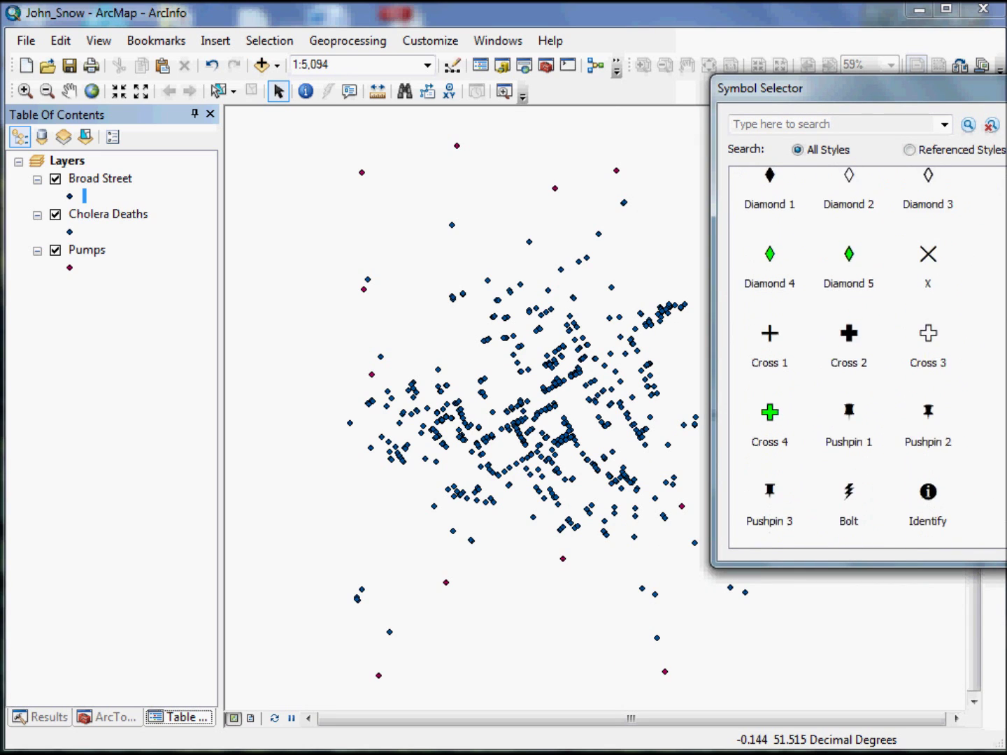
{"action": "scroll", "coordinate": [846, 360], "scroll_direction": "down", "scroll_amount": 1}
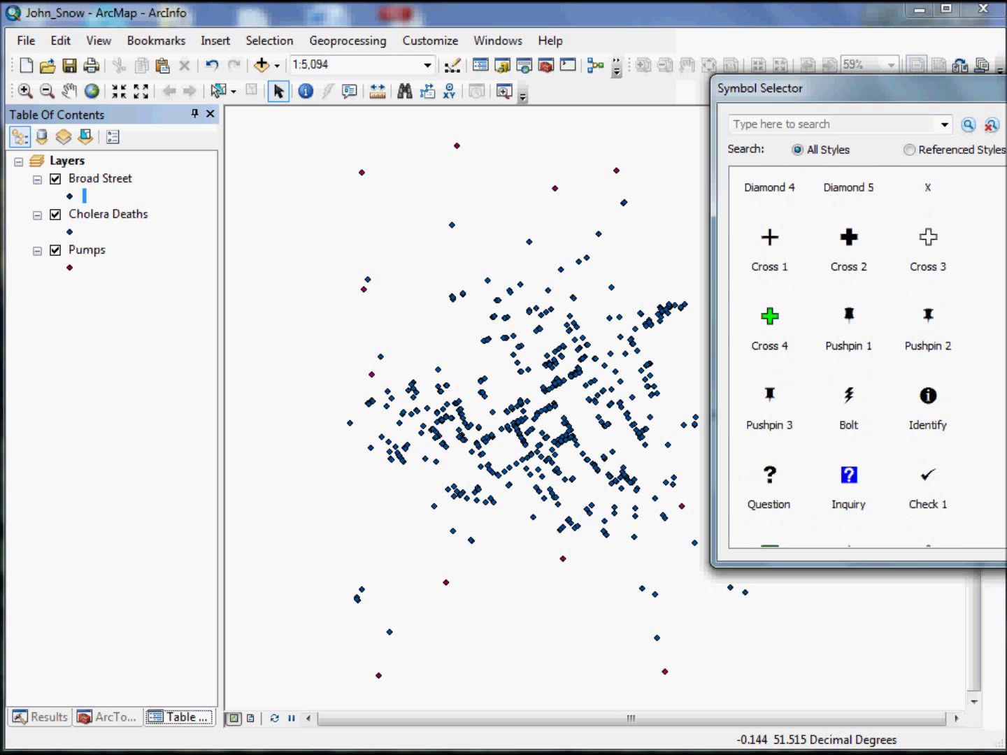
{"action": "scroll", "coordinate": [846, 360], "scroll_direction": "down", "scroll_amount": 5}
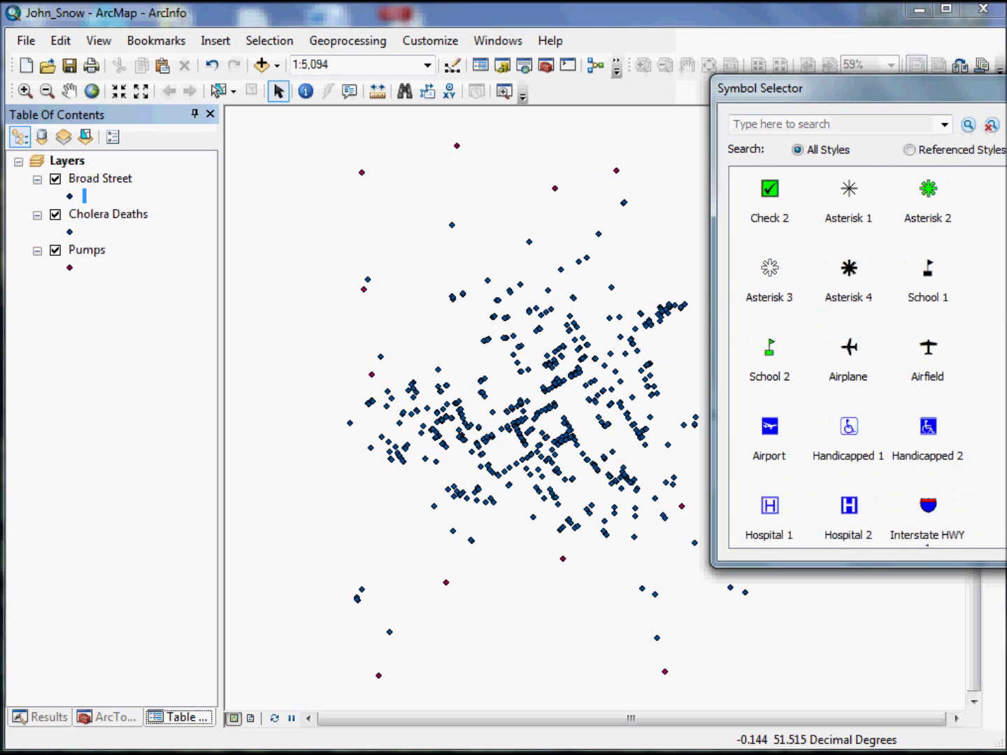
{"action": "scroll", "coordinate": [846, 360], "scroll_direction": "down", "scroll_amount": 1}
{"action": "scroll", "coordinate": [846, 360], "scroll_direction": "up", "scroll_amount": 5}
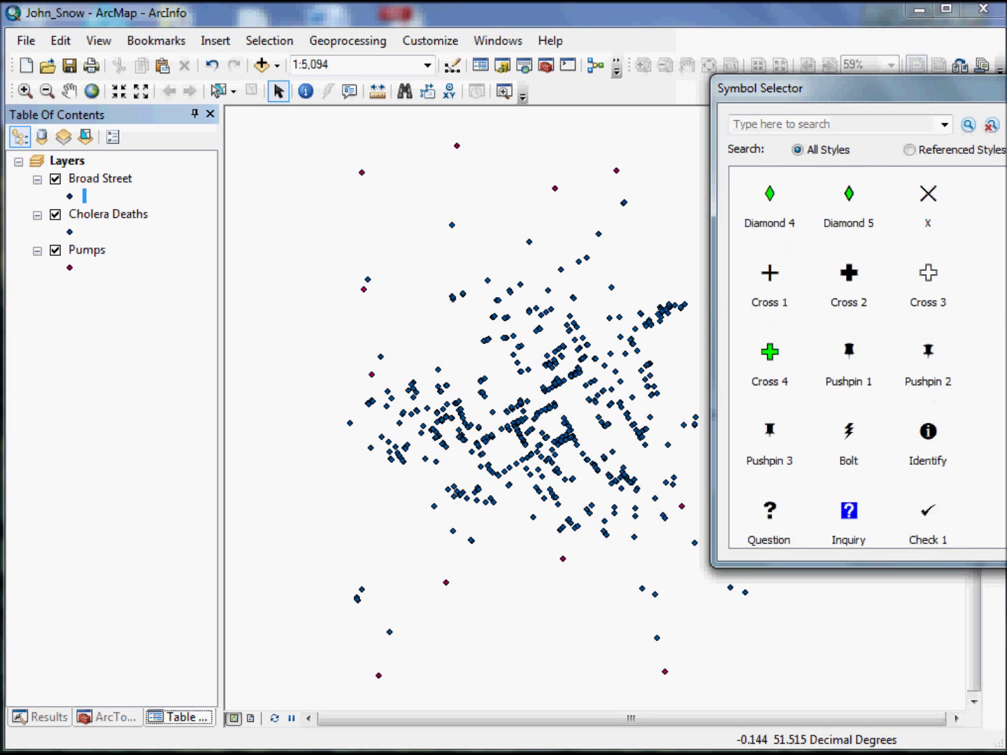
{"action": "scroll", "coordinate": [846, 360], "scroll_direction": "up", "scroll_amount": 4}
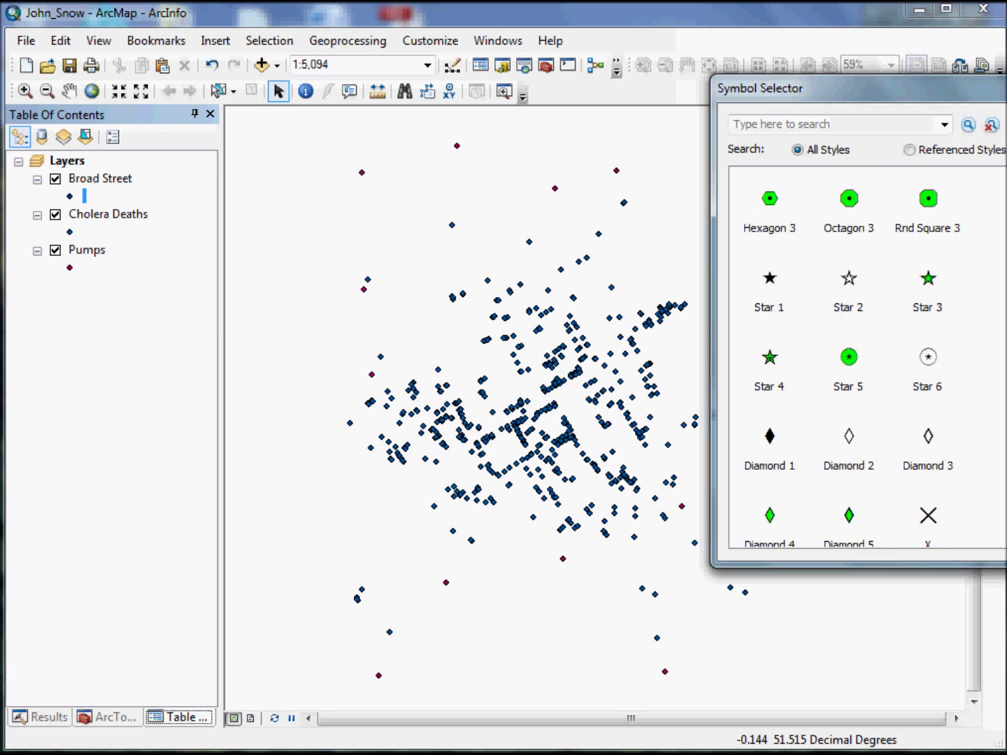
{"action": "scroll", "coordinate": [846, 361], "scroll_direction": "up", "scroll_amount": 1}
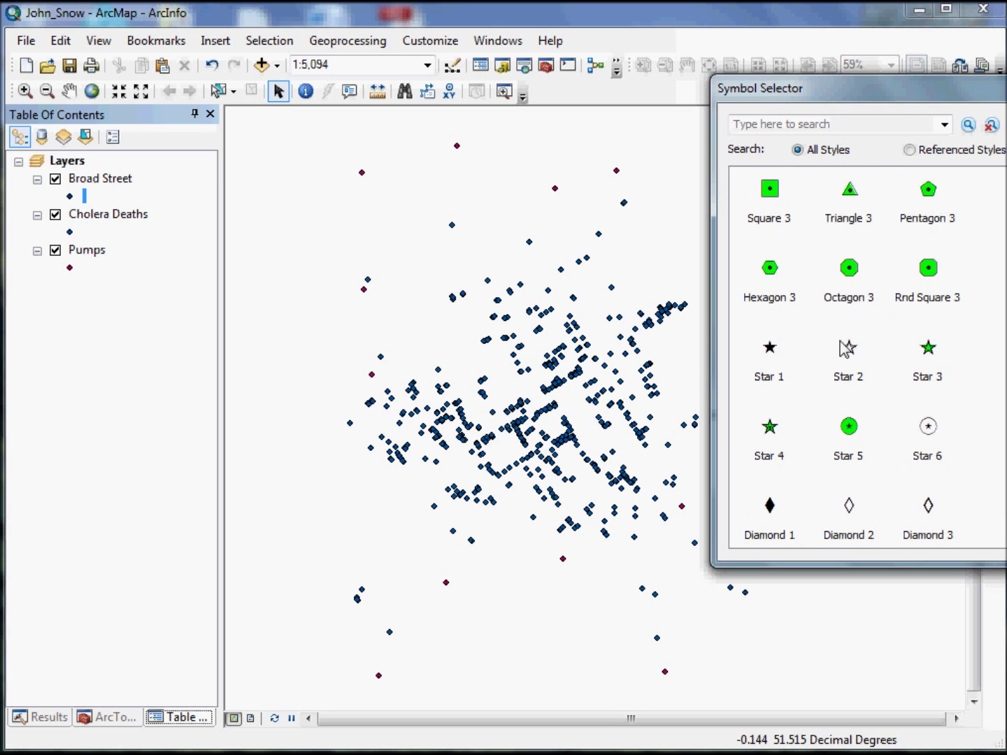
{"action": "left_click", "coordinate": [927, 348]}
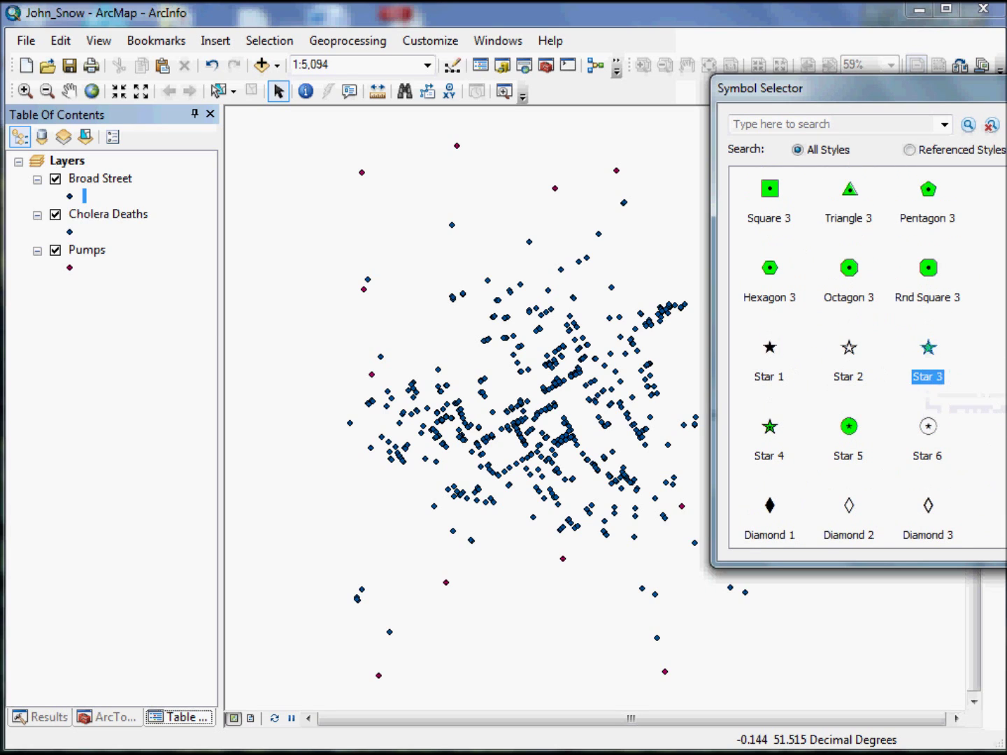
{"action": "key", "text": "Tab"}
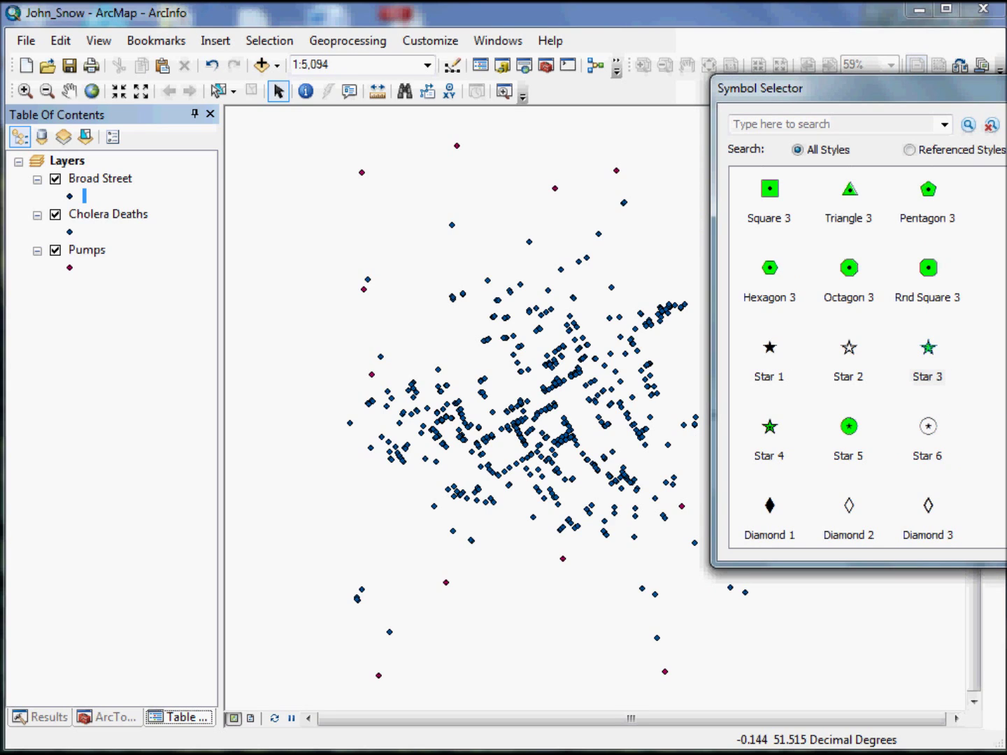
{"action": "key", "text": "Return"}
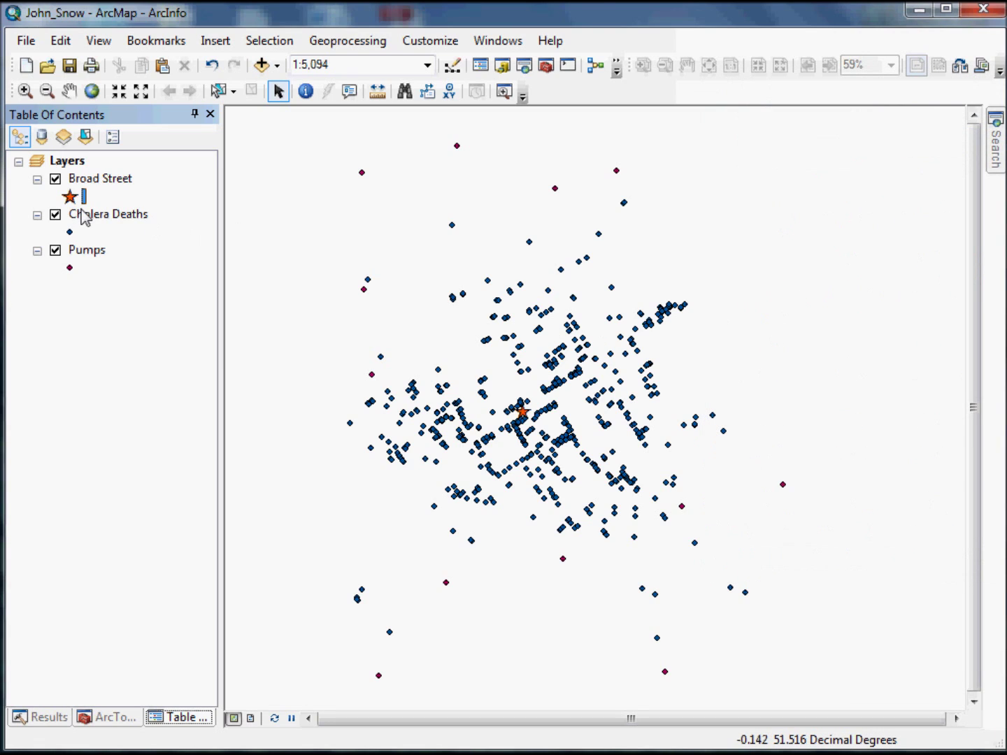
Give the Pumps layer a small blue Star 3 symbol with edited properties
{"action": "left_click", "coordinate": [71, 269]}
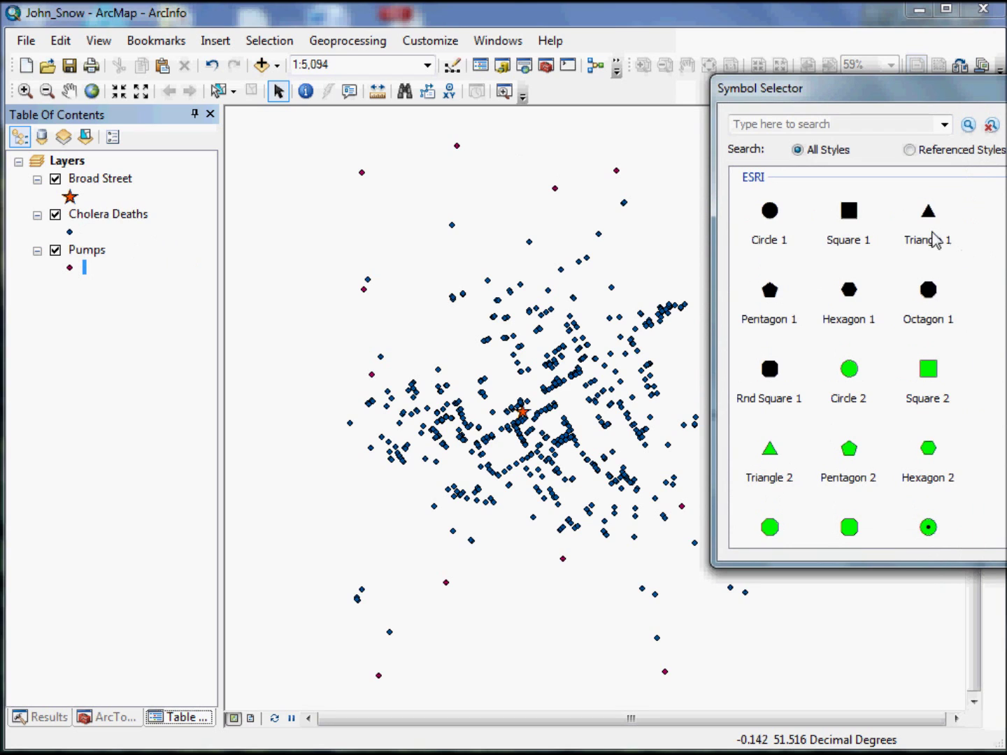
{"action": "scroll", "coordinate": [936, 241], "scroll_direction": "down", "scroll_amount": 5}
{"action": "scroll", "coordinate": [849, 356], "scroll_direction": "down", "scroll_amount": 3}
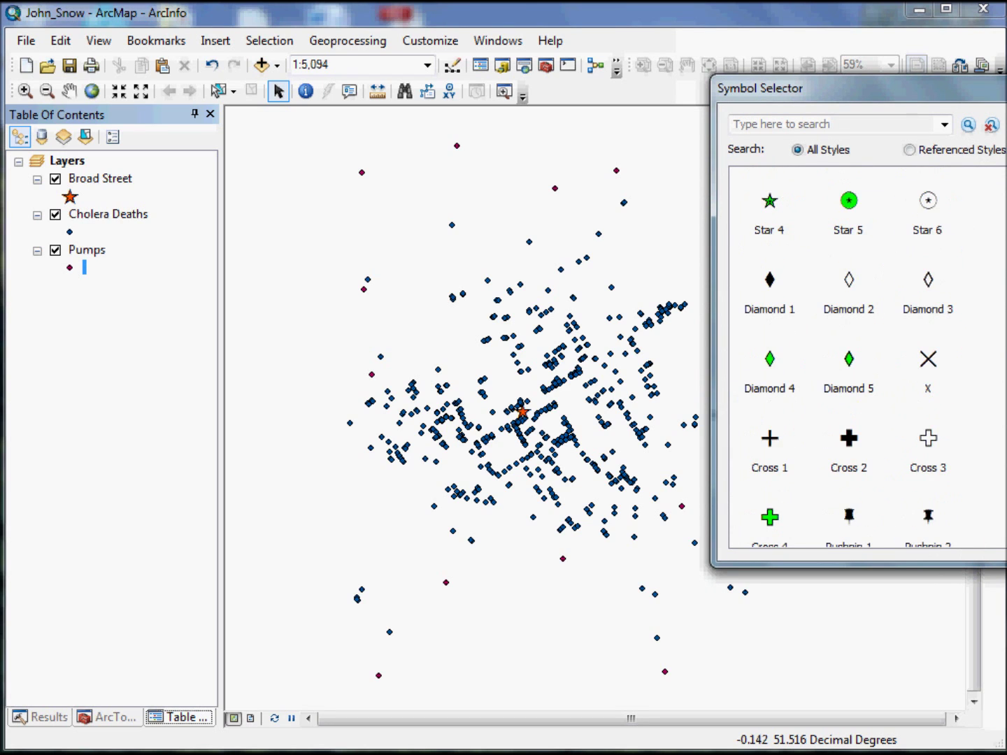
{"action": "scroll", "coordinate": [856, 293], "scroll_direction": "up", "scroll_amount": 3}
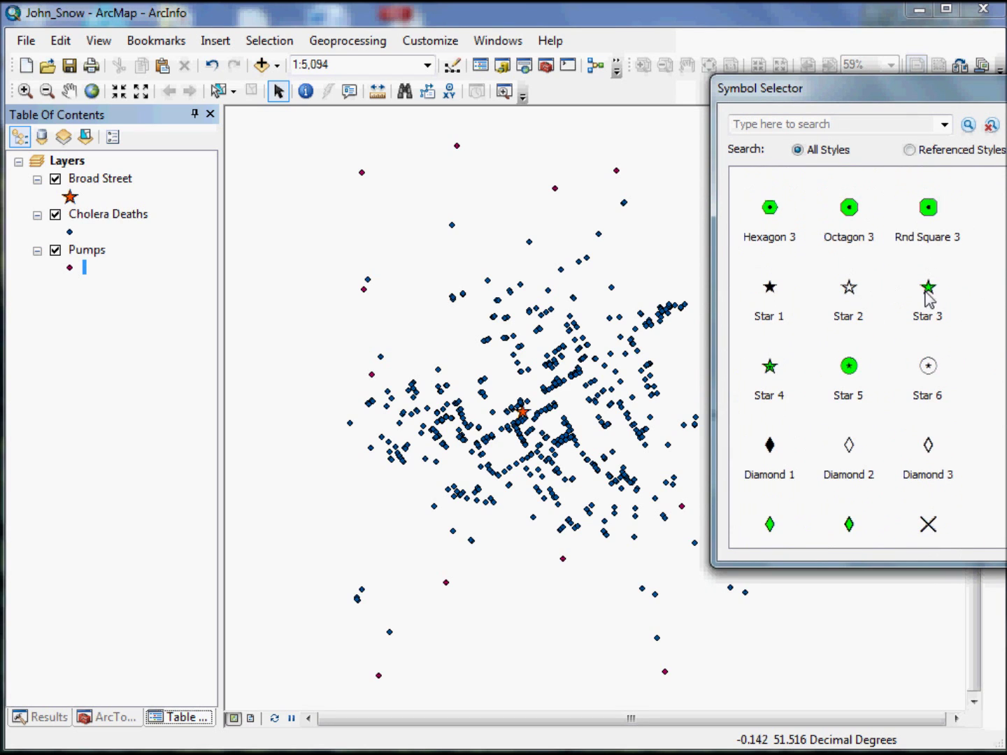
{"action": "left_click", "coordinate": [926, 293]}
{"action": "left_click", "coordinate": [1004, 349]}
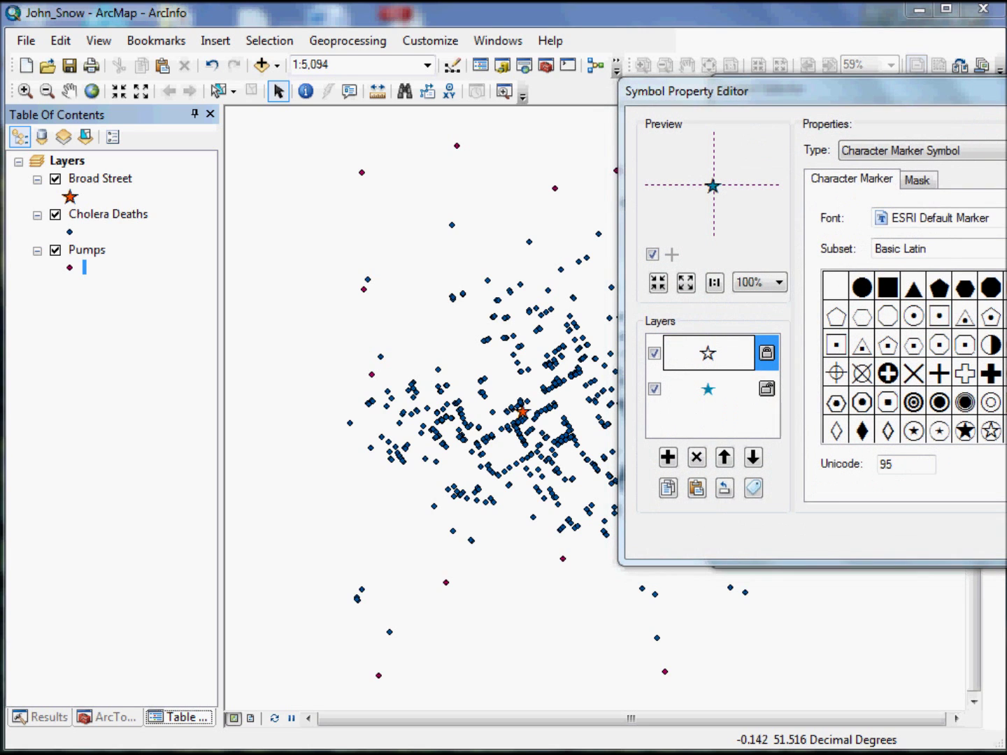
{"action": "key", "text": "Return"}
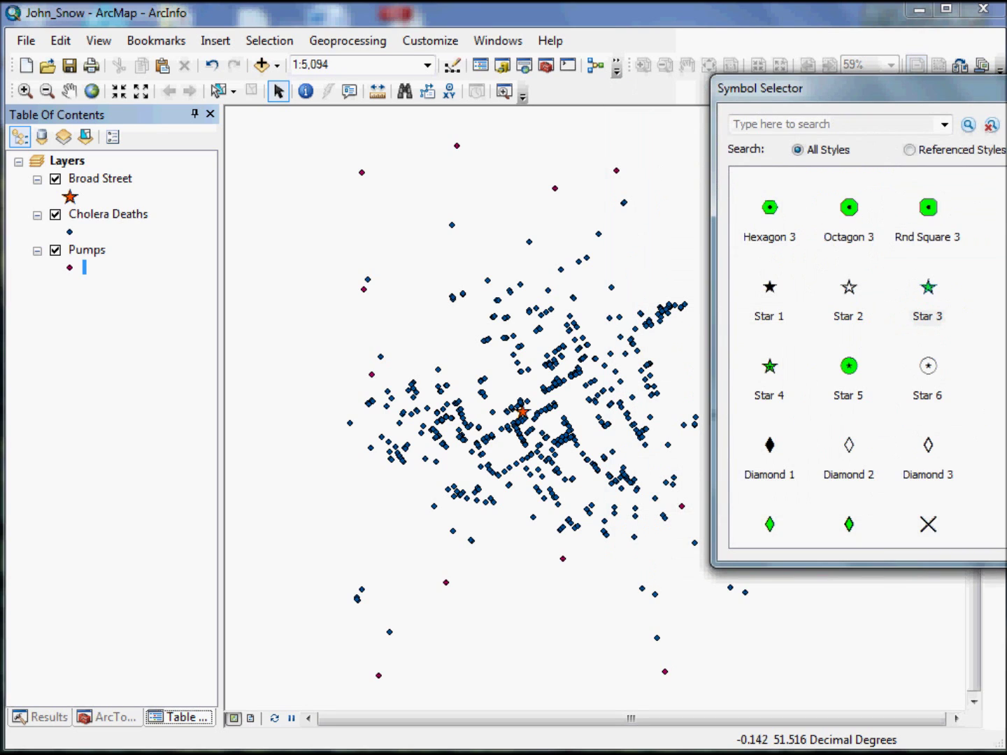
{"action": "key", "text": "Return"}
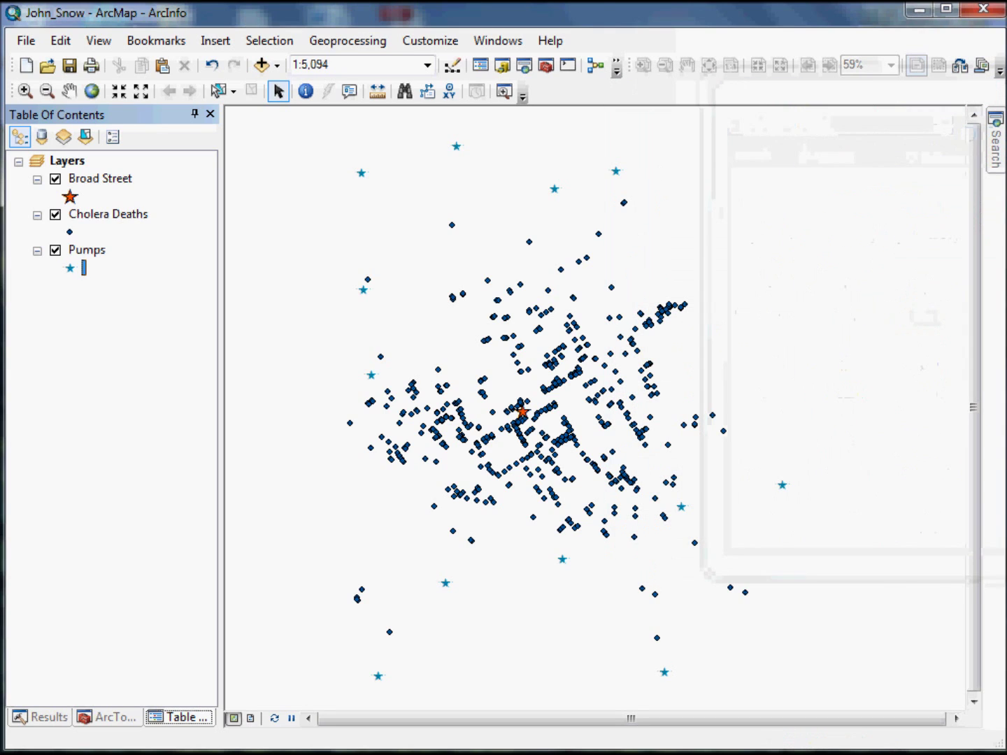
{"action": "left_click", "coordinate": [69, 236]}
Draw the Cholera Deaths points as red Circle 1 dots
{"action": "left_click", "coordinate": [770, 219]}
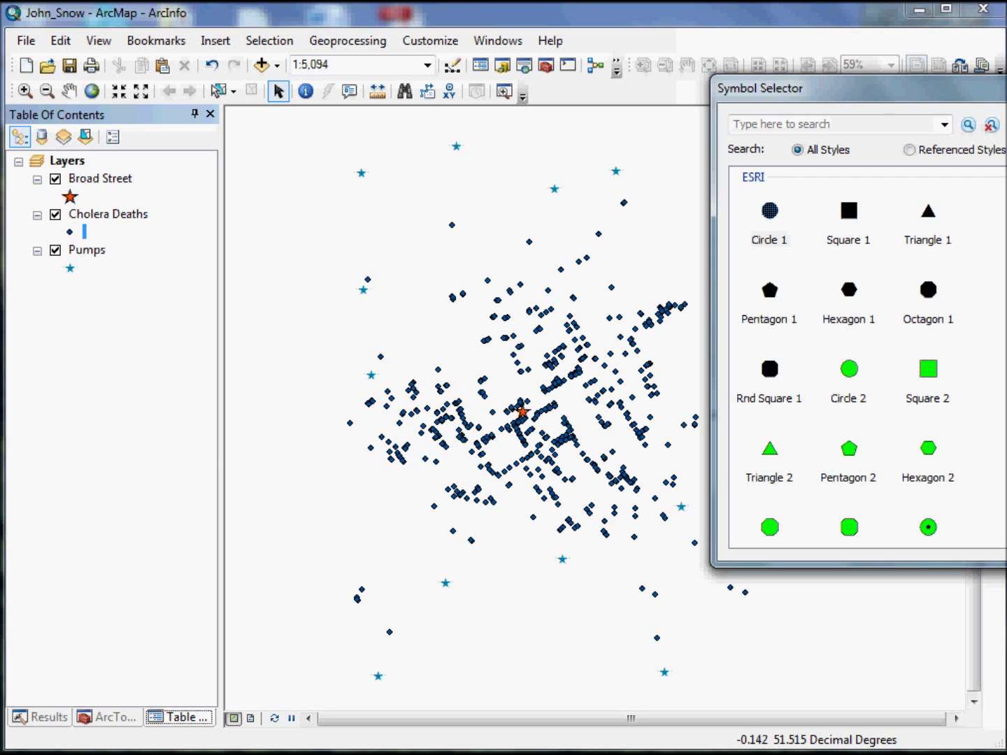
{"action": "key", "text": "Return"}
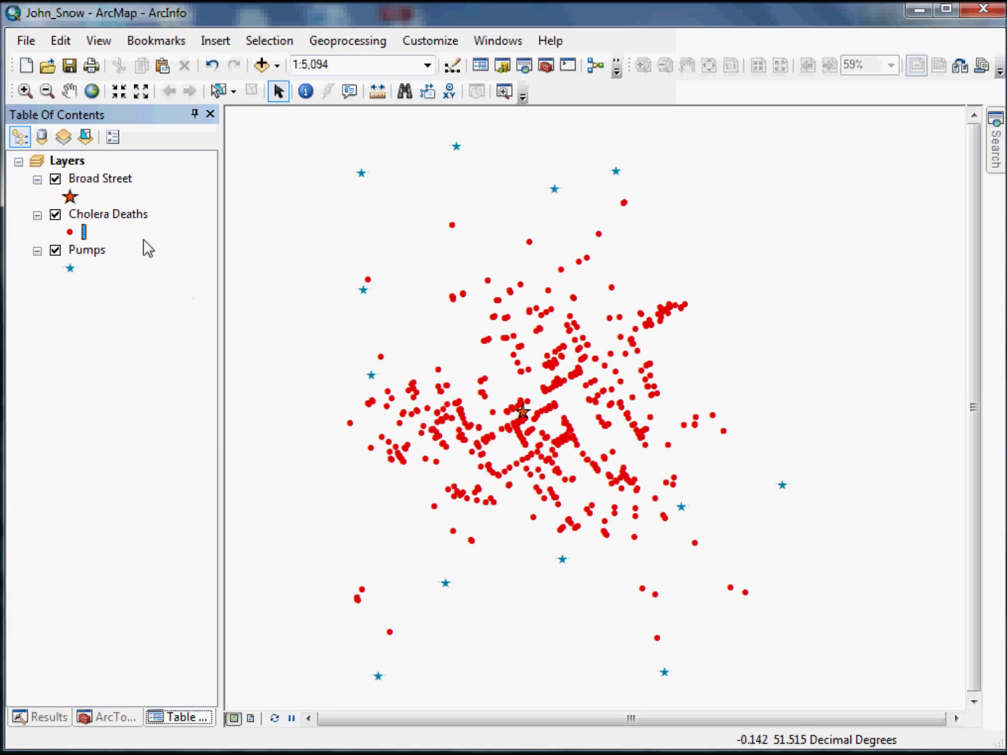
{"action": "left_click", "coordinate": [129, 221]}
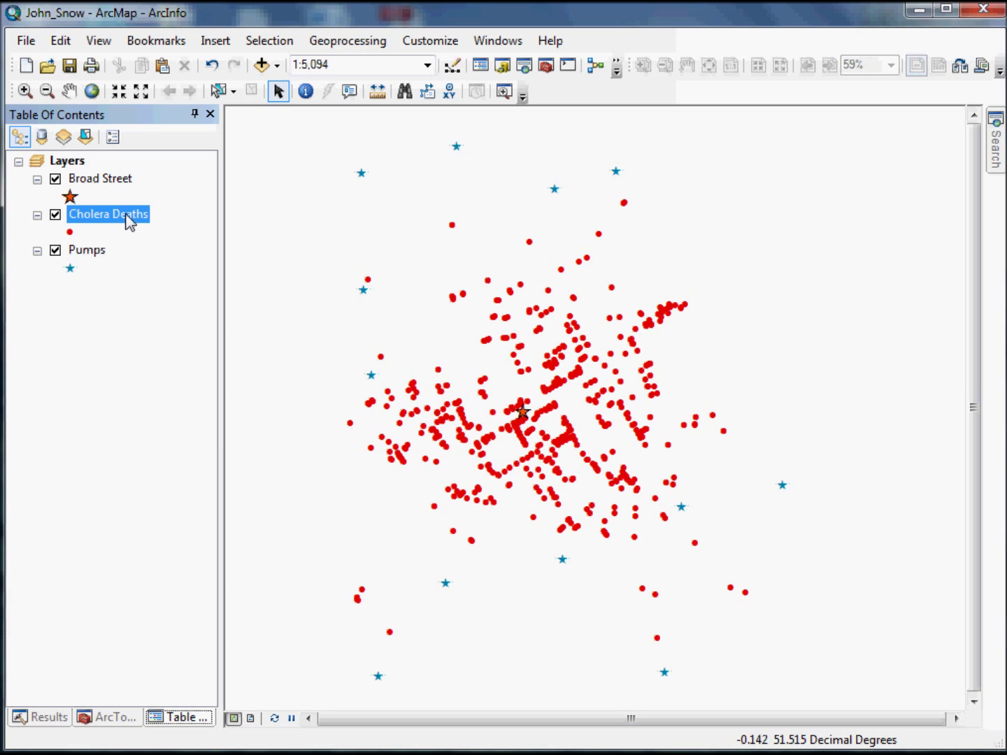
{"action": "right_click", "coordinate": [129, 220]}
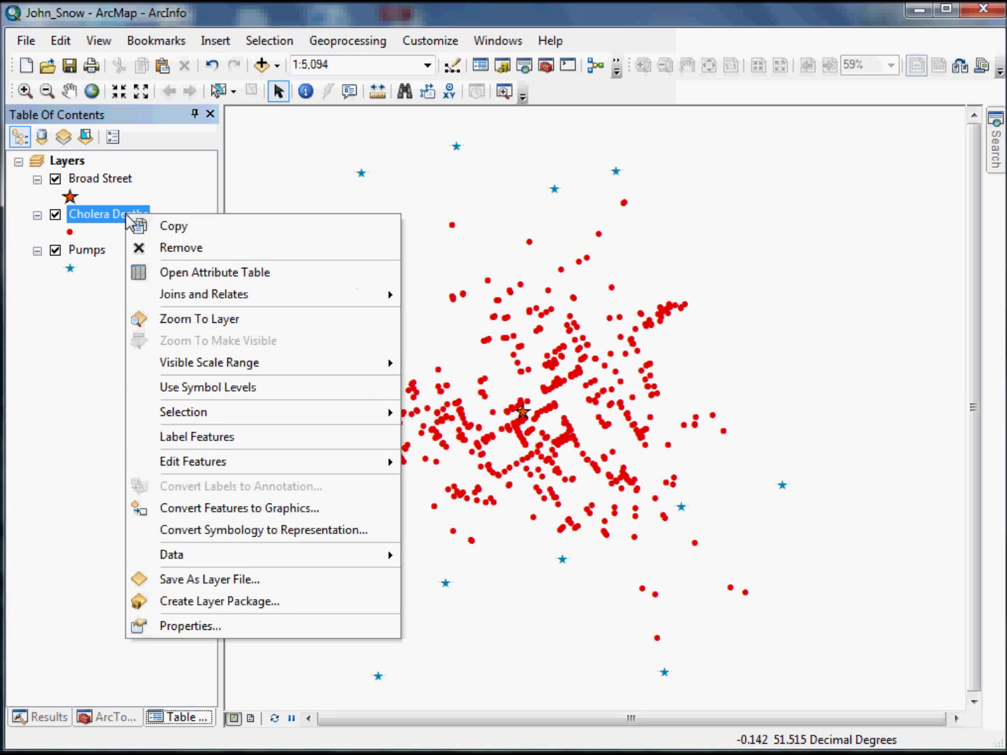
{"action": "left_click", "coordinate": [202, 273]}
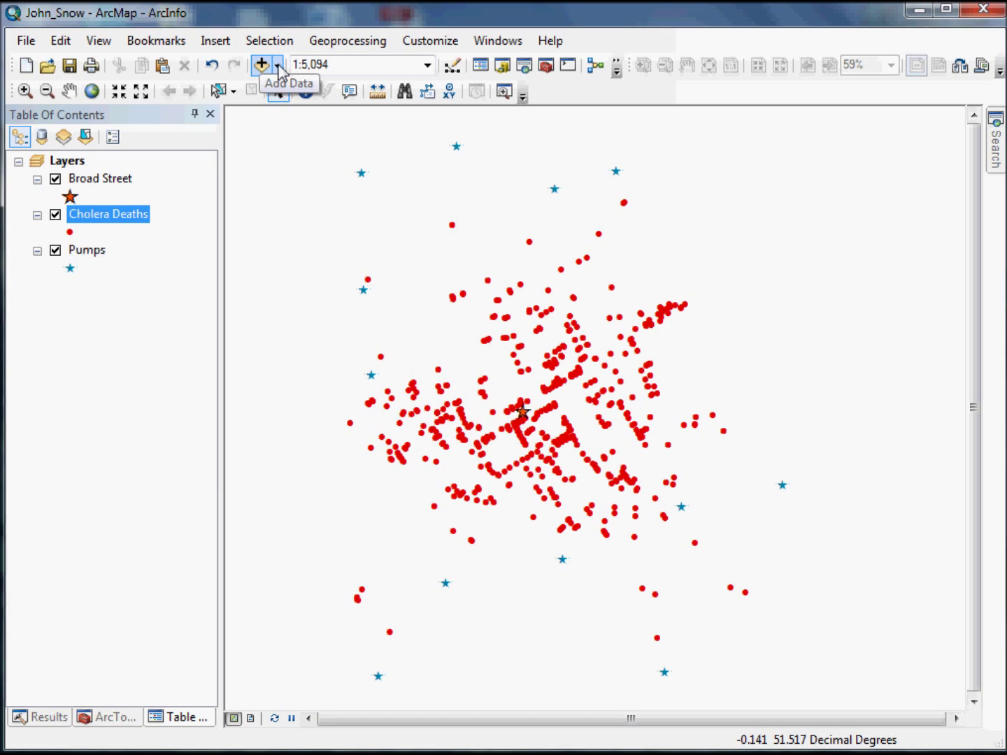
Add the Topographic basemap beneath the point layers, dismissing the coordinate system warning
{"action": "left_click", "coordinate": [279, 65]}
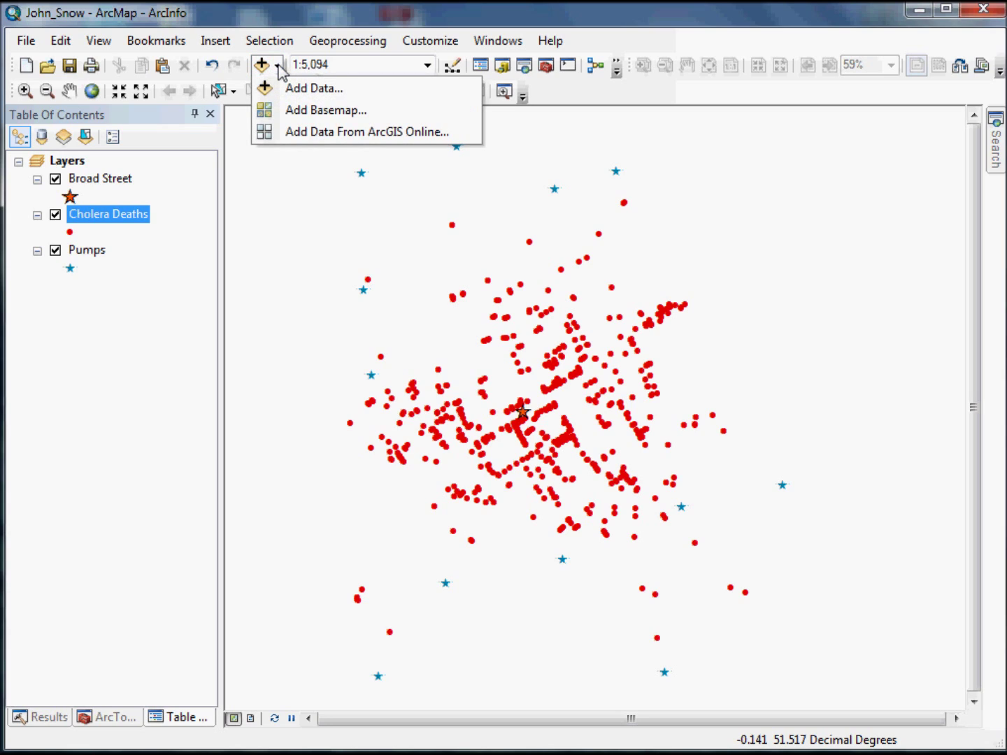
{"action": "left_click", "coordinate": [300, 118]}
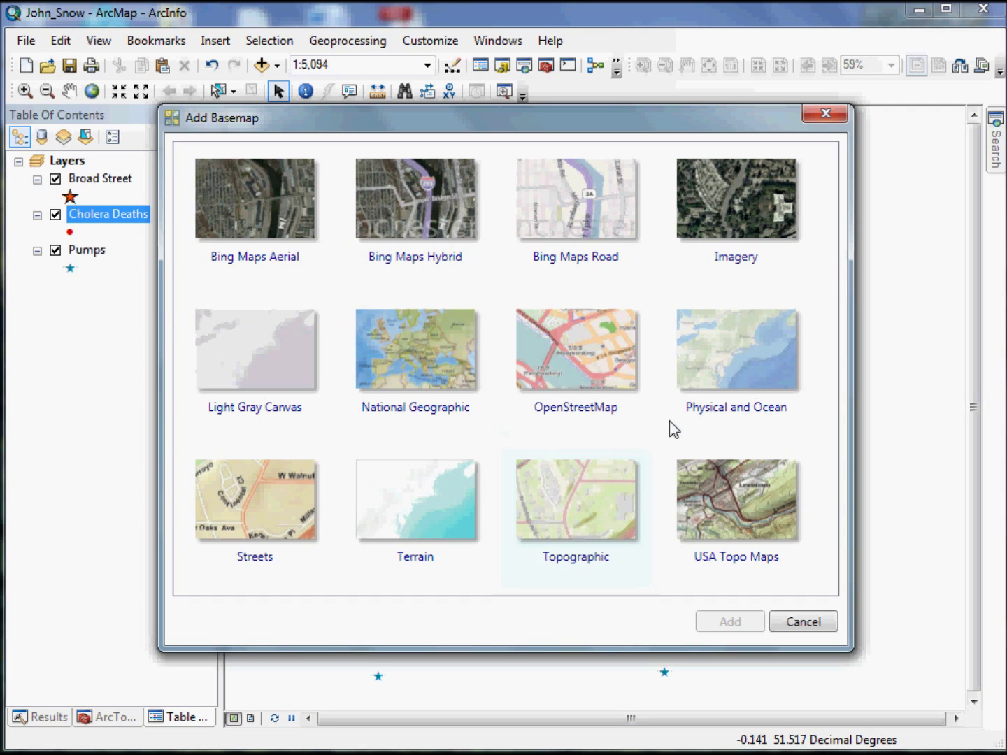
{"action": "left_click", "coordinate": [581, 487]}
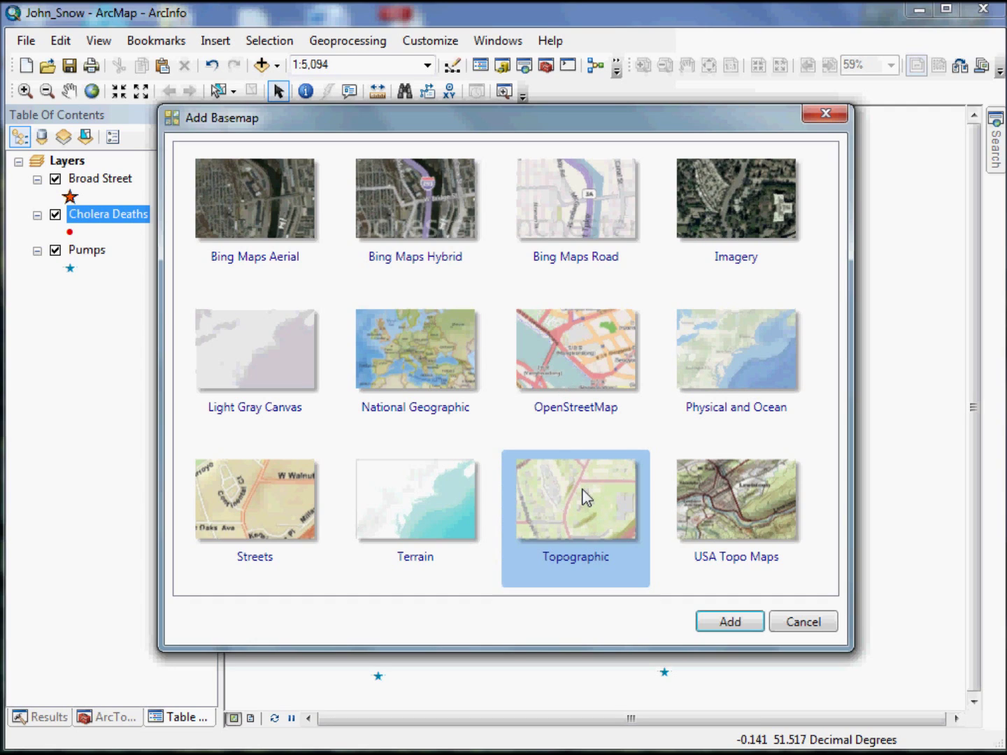
{"action": "left_click", "coordinate": [734, 622]}
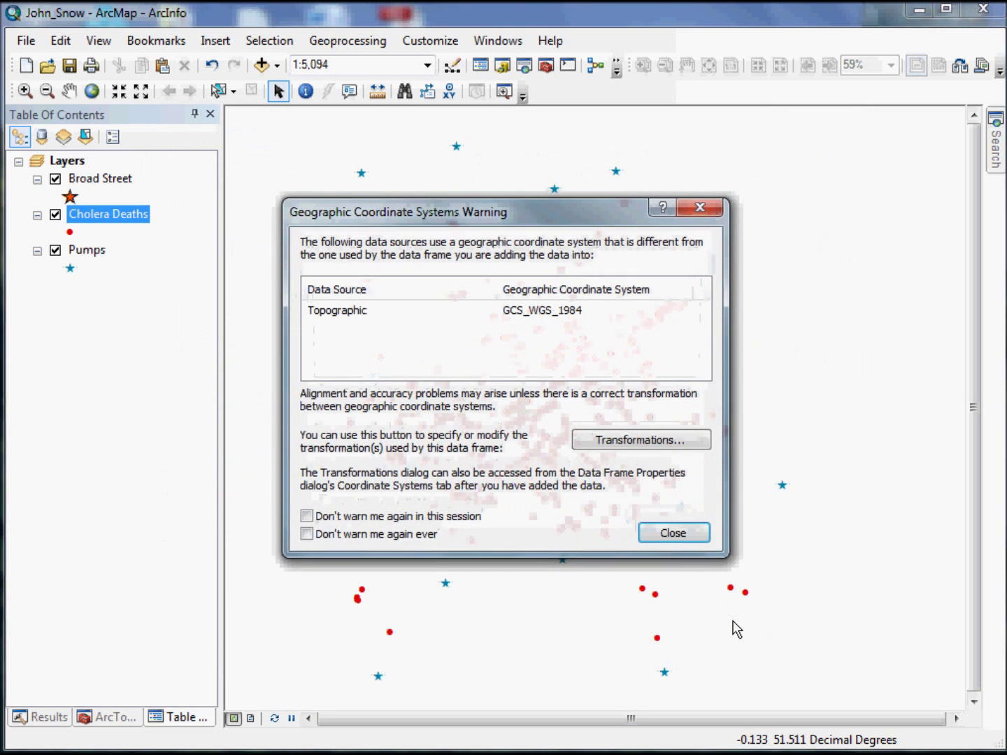
{"action": "left_click", "coordinate": [681, 535]}
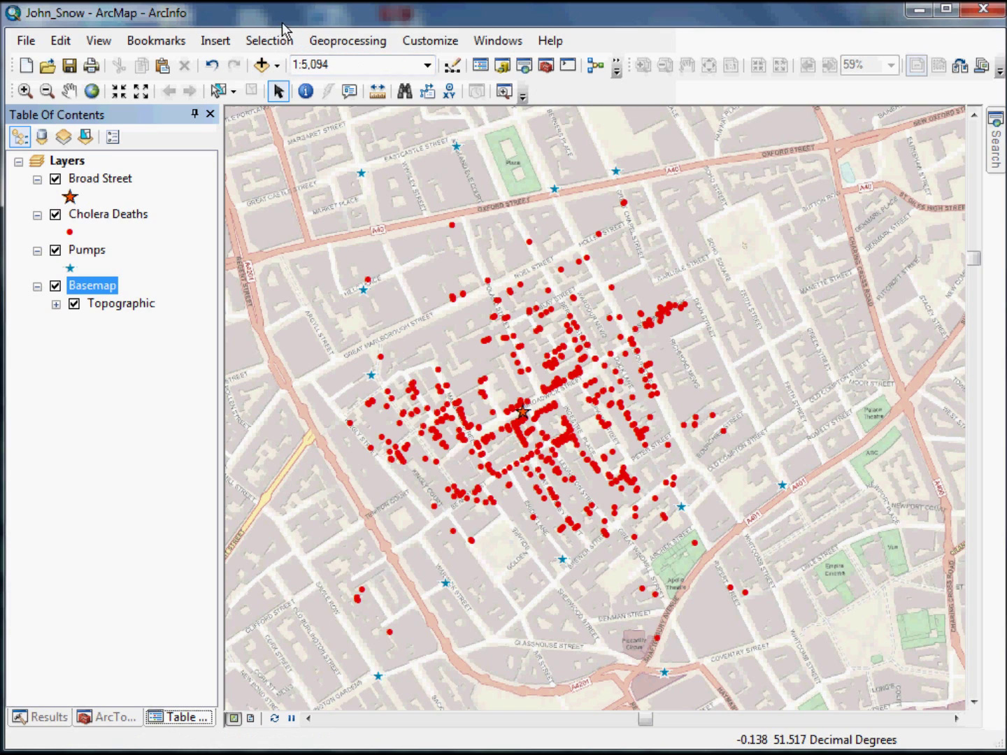
Once the Topographic basemap has drawn, open the Customize menu
{"action": "left_click", "coordinate": [497, 41]}
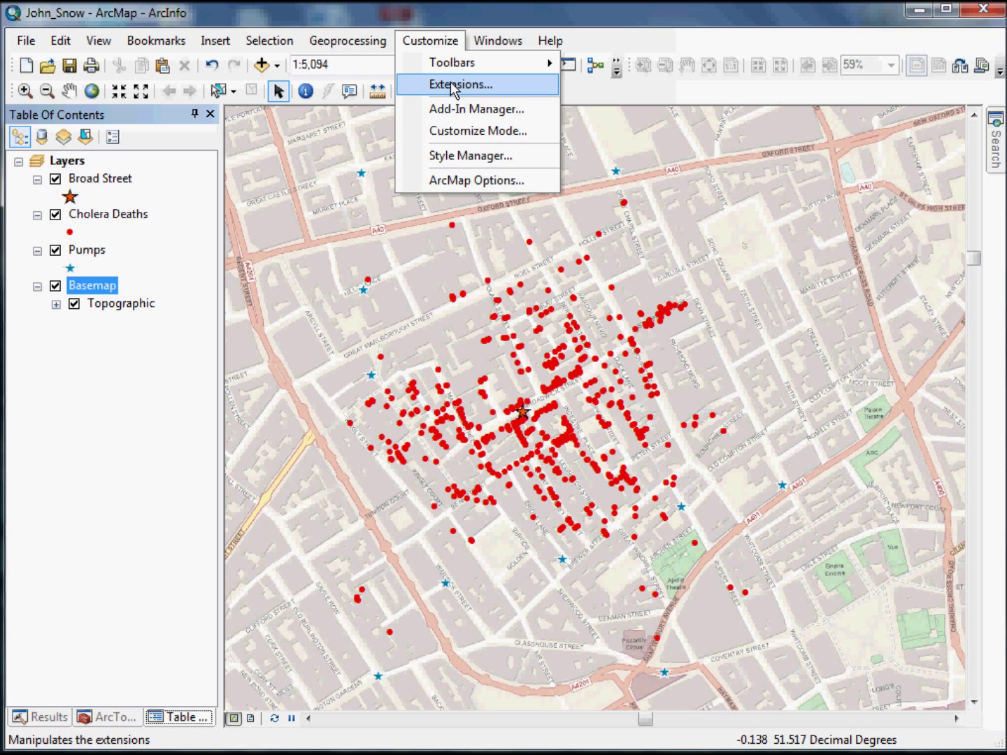
{"action": "left_click", "coordinate": [451, 84]}
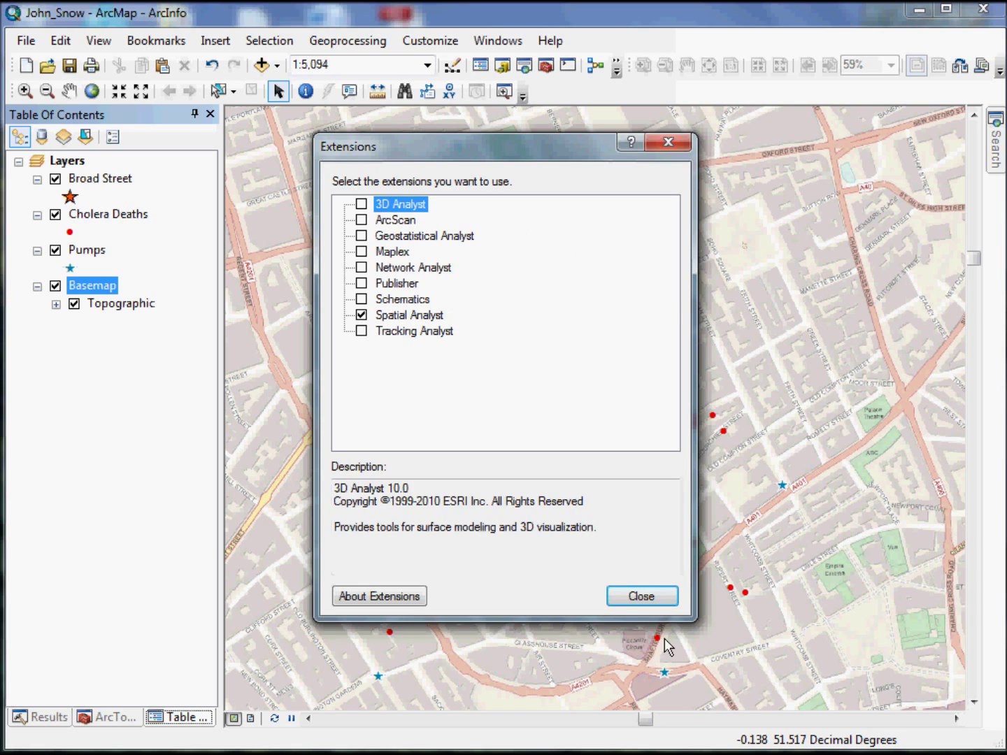
{"action": "left_click", "coordinate": [636, 605]}
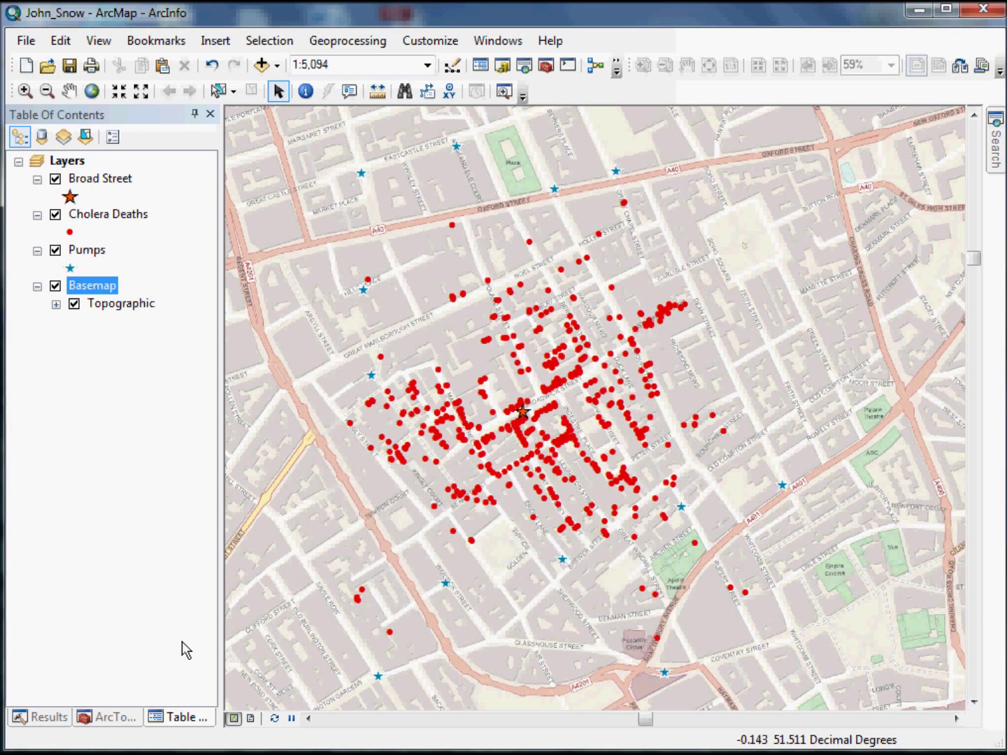
Open Kernel Density from ArcToolbox under Spatial Analyst Tools > Density
{"action": "left_click", "coordinate": [108, 718]}
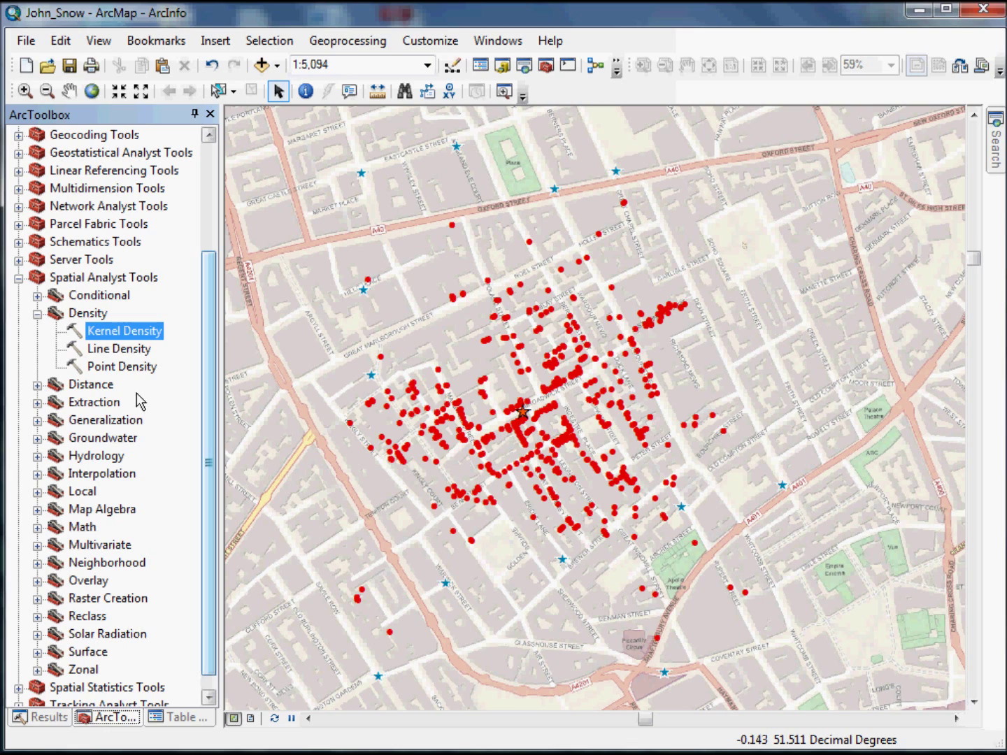
{"action": "left_click", "coordinate": [105, 279]}
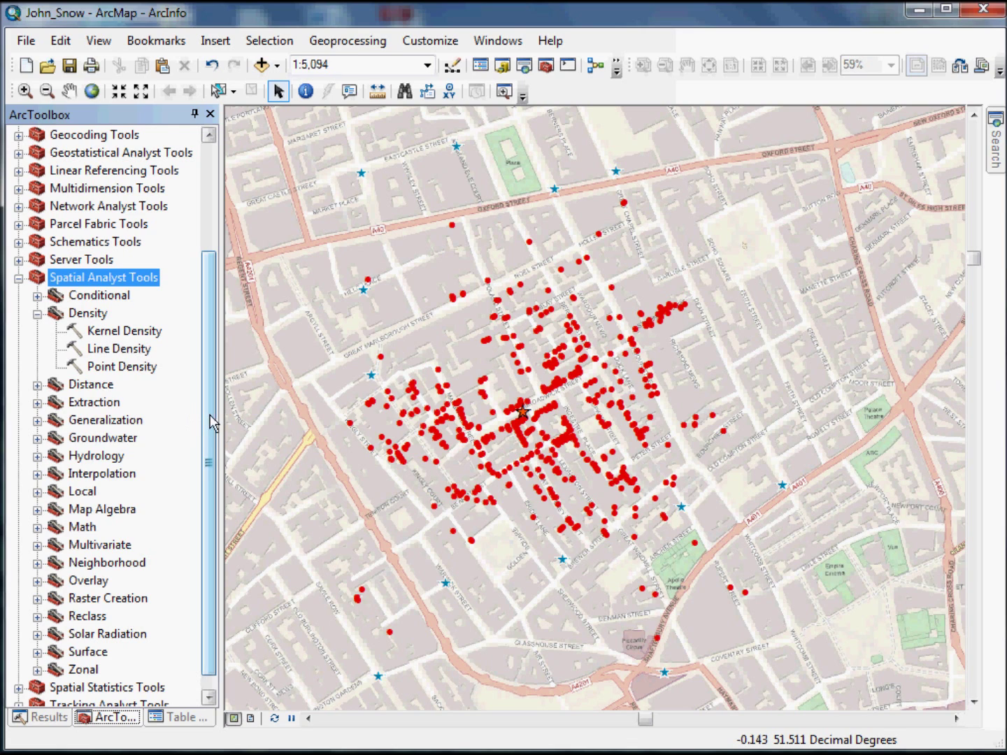
{"action": "scroll", "coordinate": [211, 475], "scroll_direction": "down", "scroll_amount": 1}
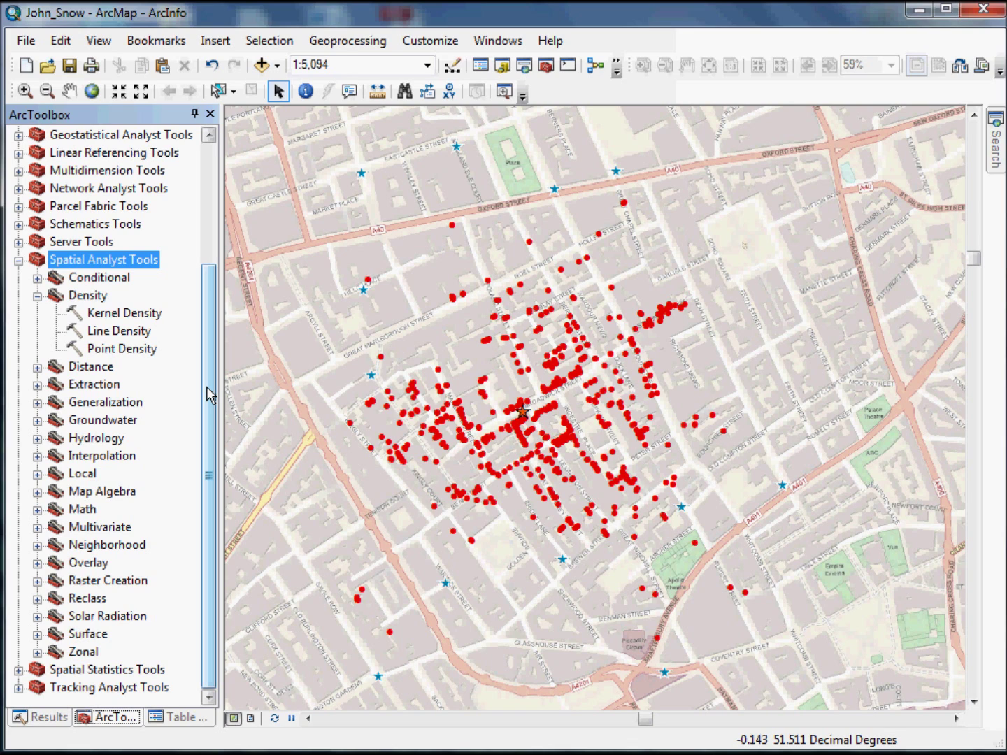
{"action": "left_click", "coordinate": [113, 318]}
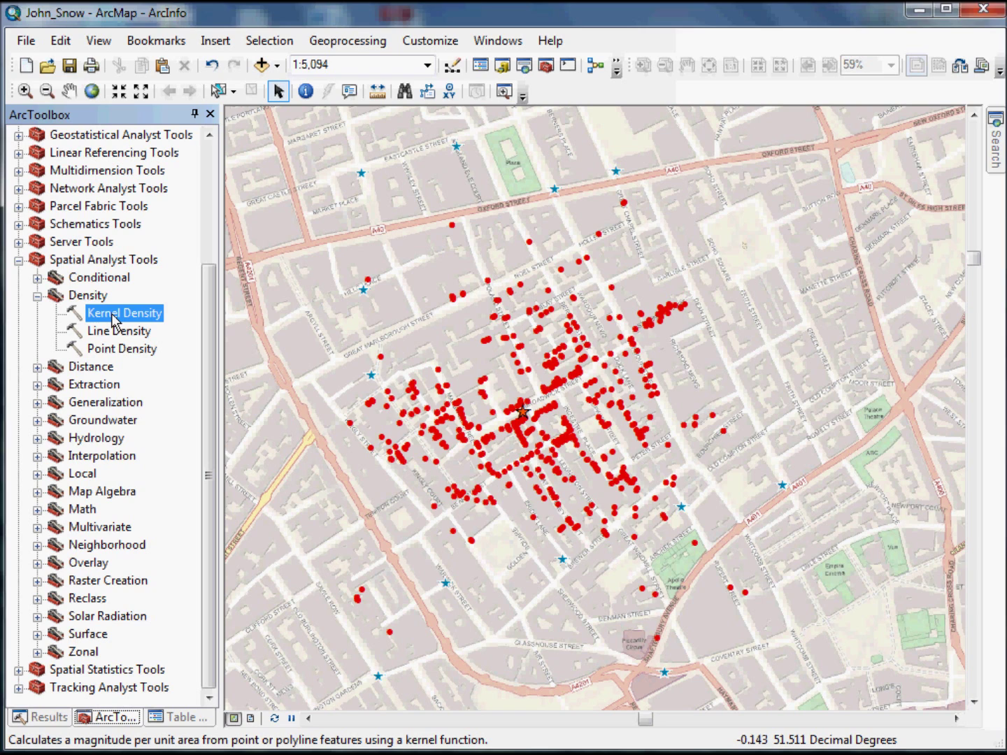
{"action": "double_click", "coordinate": [115, 316]}
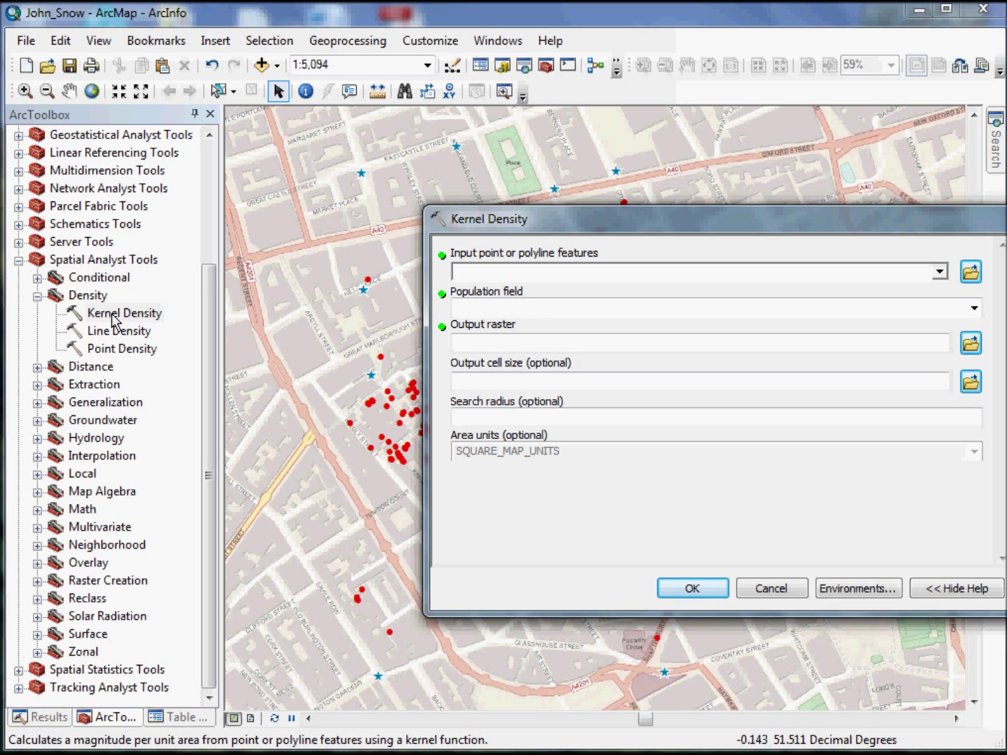
Run Kernel Density on Cholera Deaths, saving the output raster as 'deathdensity'
{"action": "left_click", "coordinate": [941, 274]}
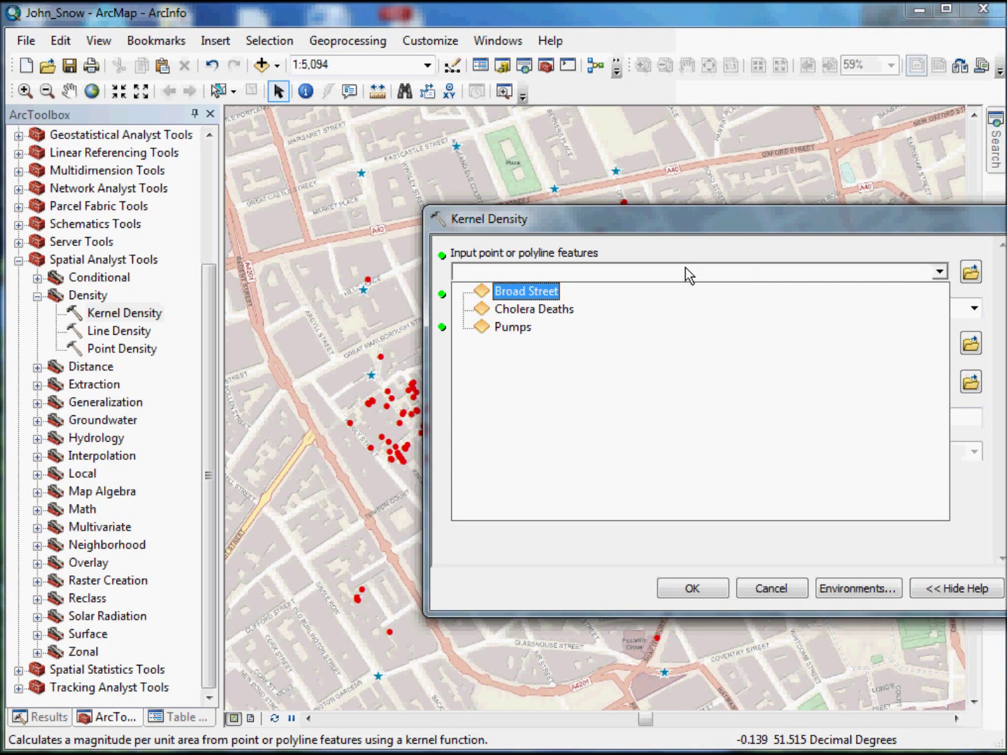
{"action": "left_click", "coordinate": [521, 314]}
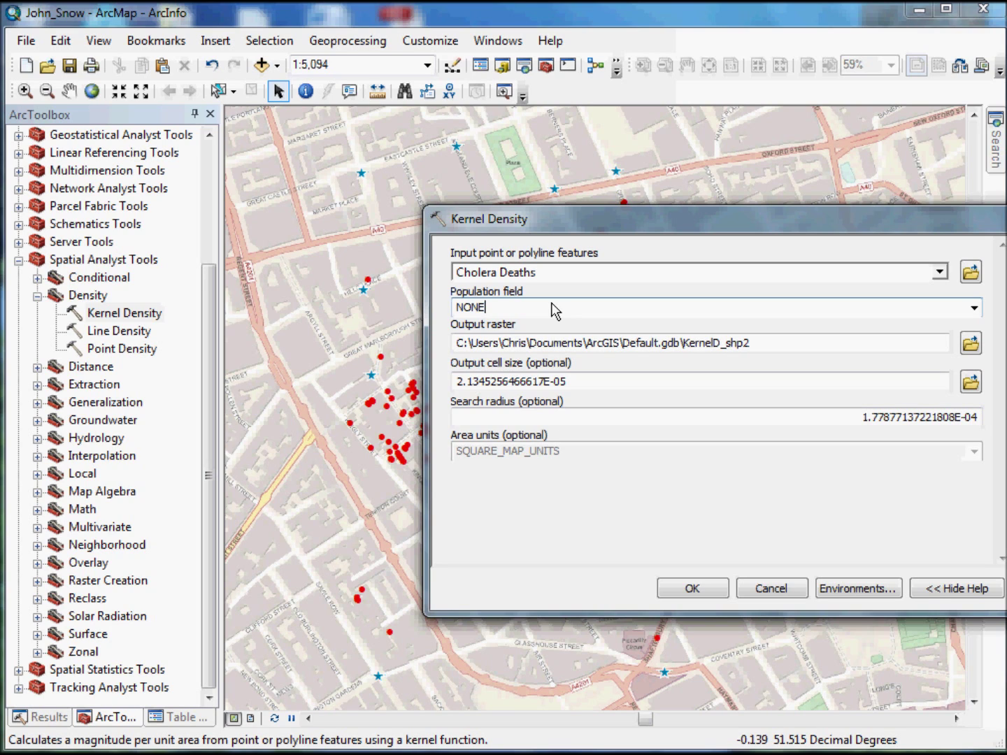
{"action": "left_click", "coordinate": [733, 344]}
{"action": "left_click", "coordinate": [971, 343]}
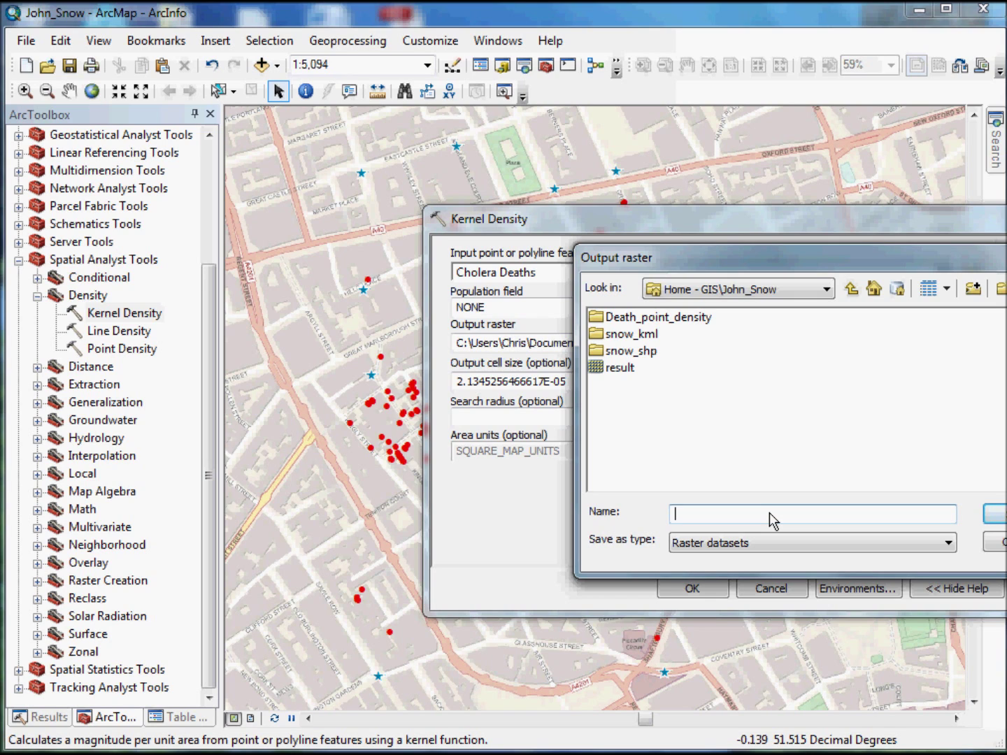
{"action": "type", "text": "deathdensity"}
{"action": "key", "text": "Return"}
{"action": "key", "text": "Return"}
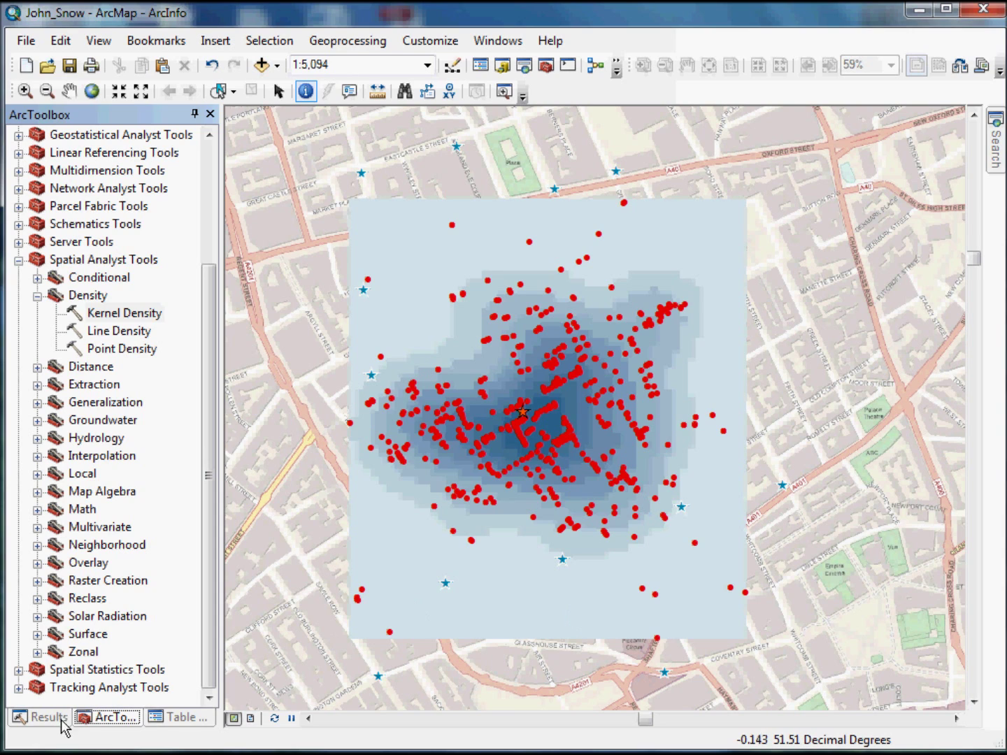
In the density layer's Symbology, try 6 classes with a red-to-blue colour ramp
{"action": "left_click", "coordinate": [181, 720]}
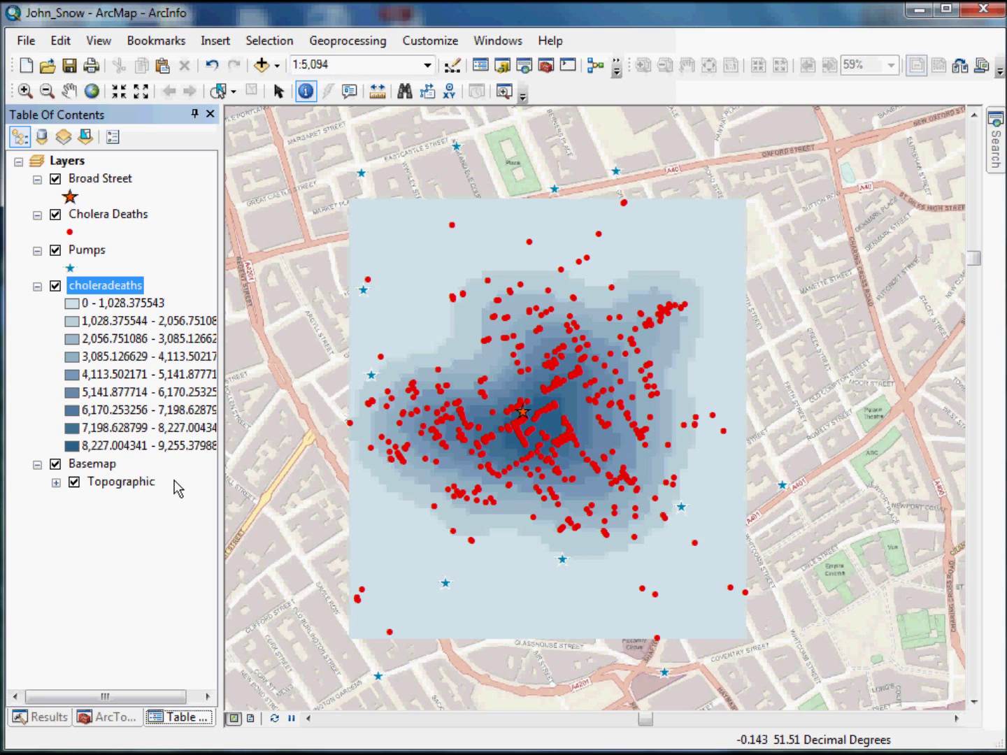
{"action": "double_click", "coordinate": [110, 281]}
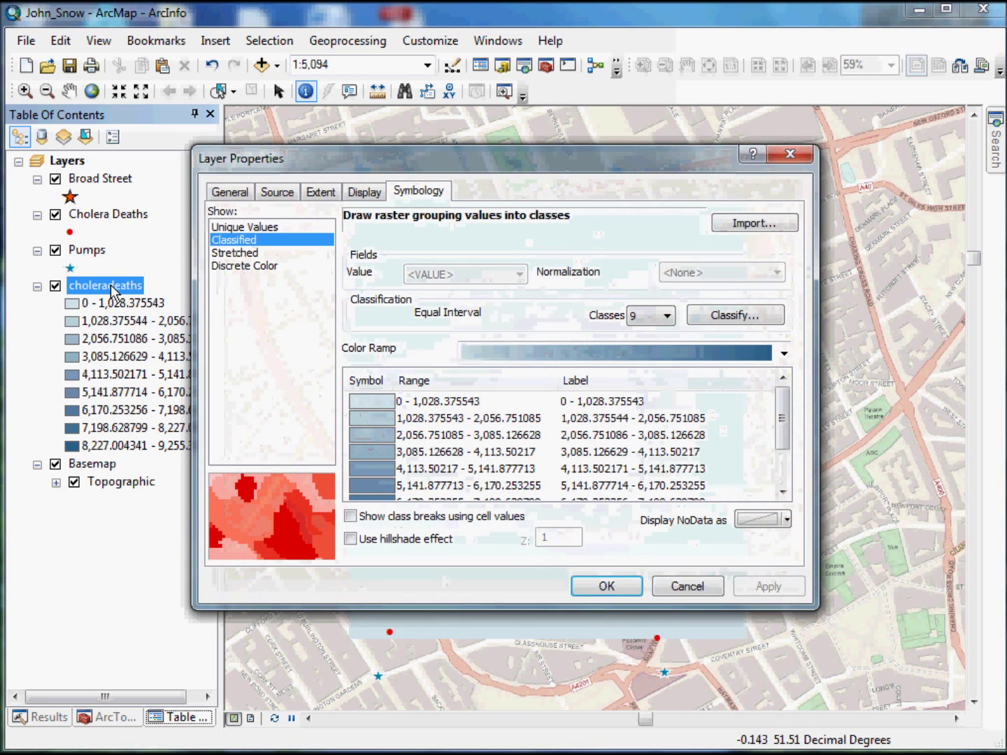
{"action": "left_click", "coordinate": [668, 317]}
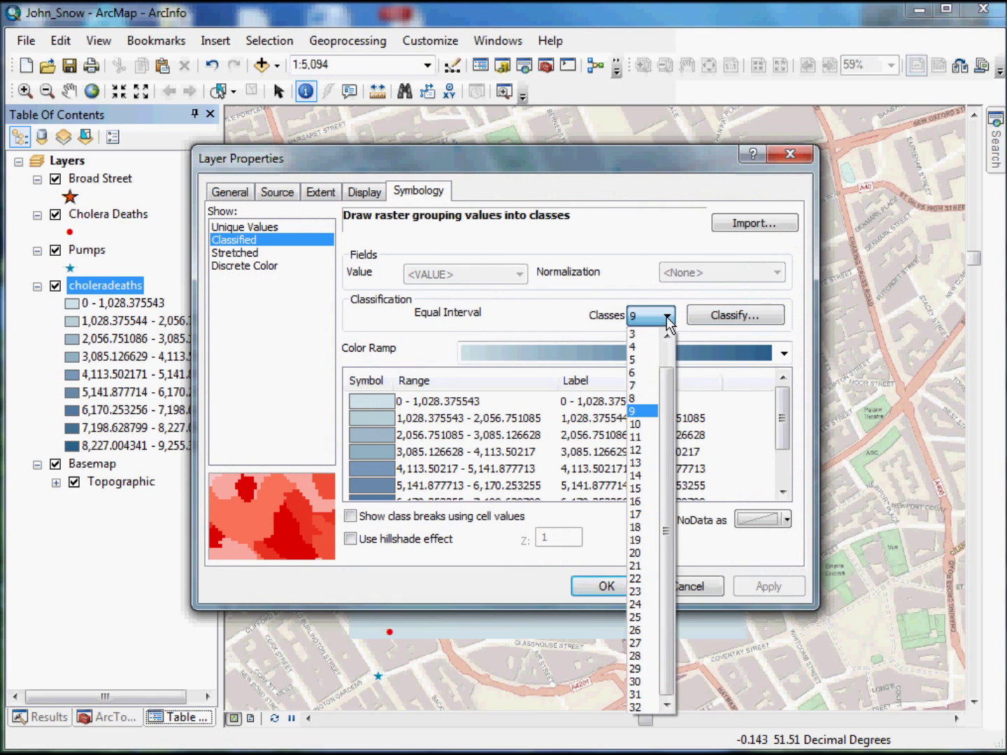
{"action": "left_click", "coordinate": [653, 378]}
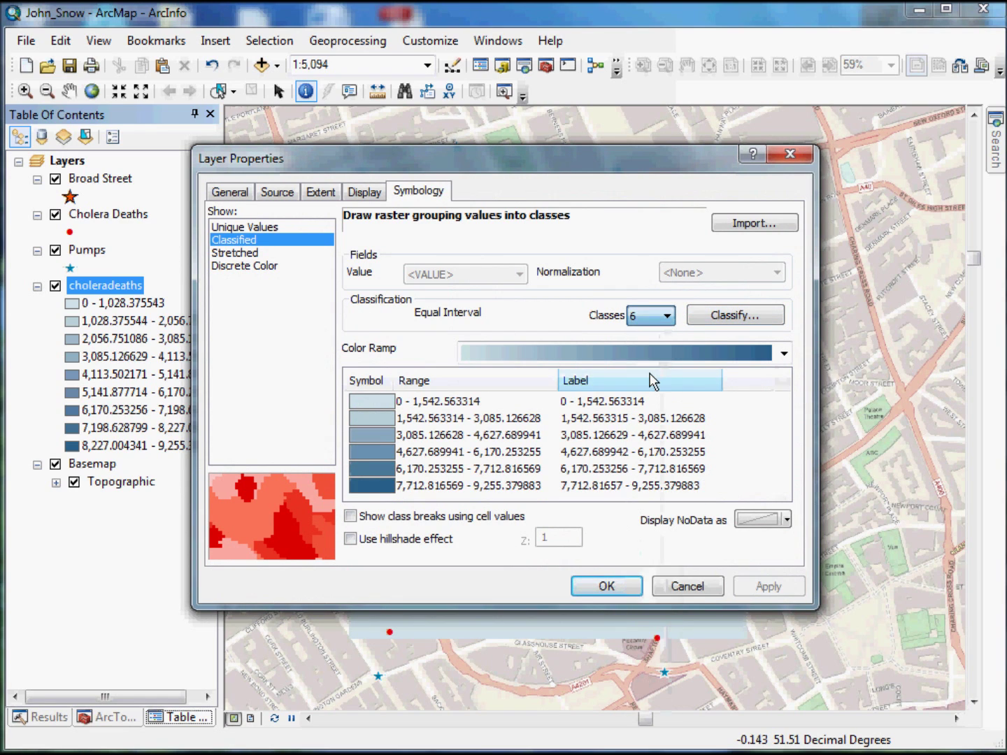
{"action": "left_click", "coordinate": [764, 360]}
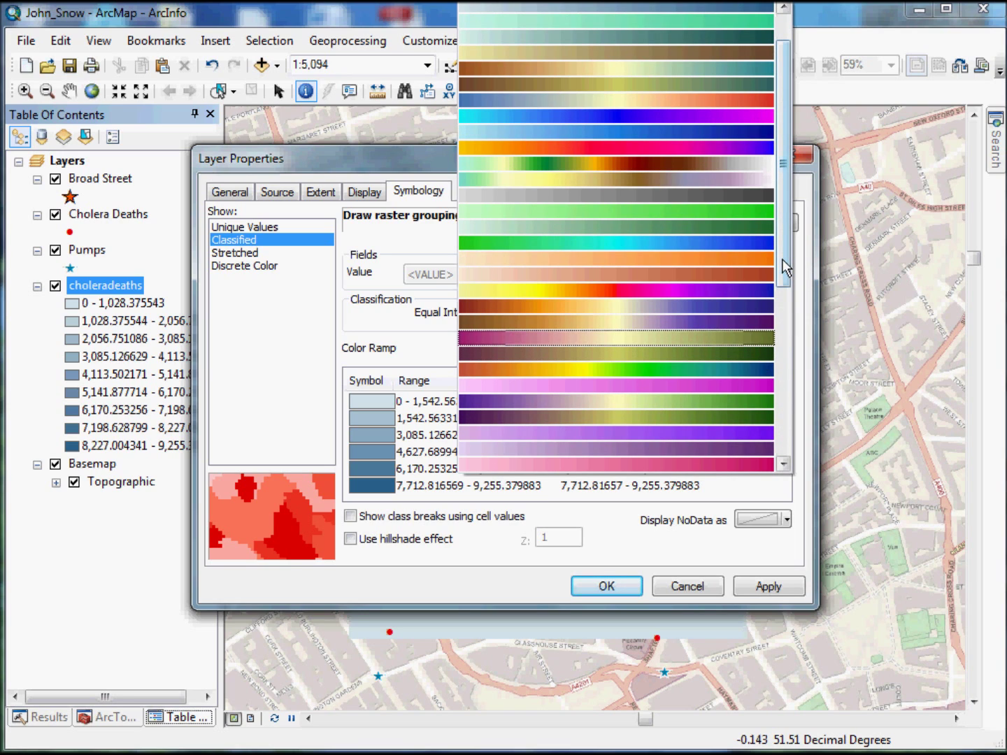
{"action": "mouse_move", "coordinate": [782, 260]}
{"action": "left_mouse_down"}
{"action": "mouse_move", "coordinate": [783, 277]}
{"action": "mouse_move", "coordinate": [780, 266]}
{"action": "left_mouse_up"}
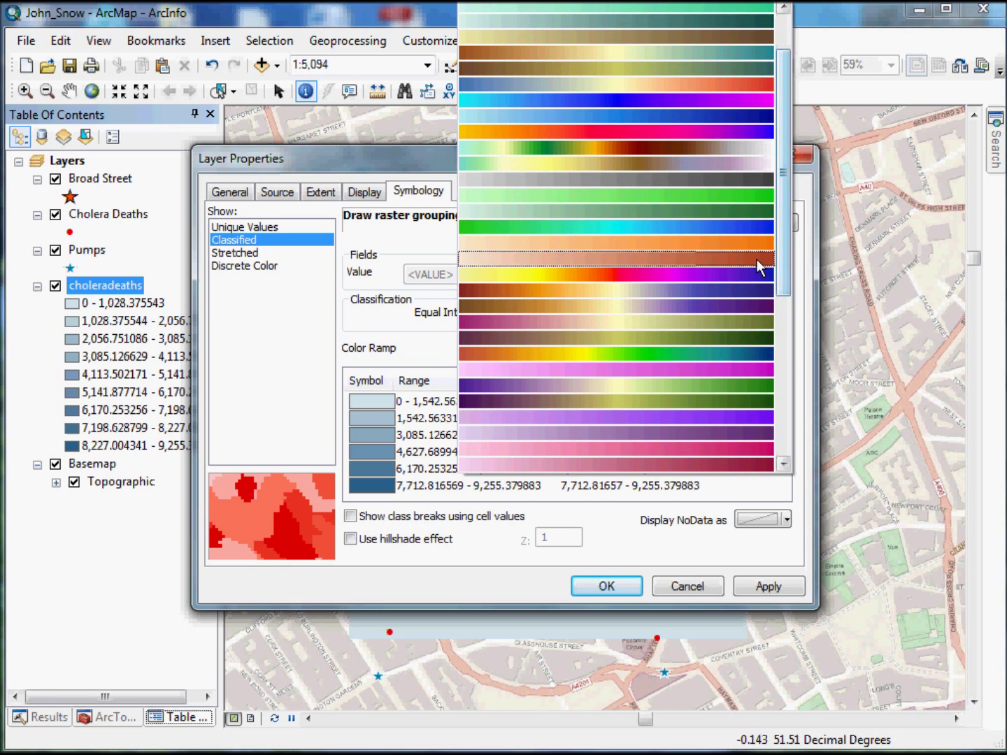
{"action": "left_click", "coordinate": [761, 266]}
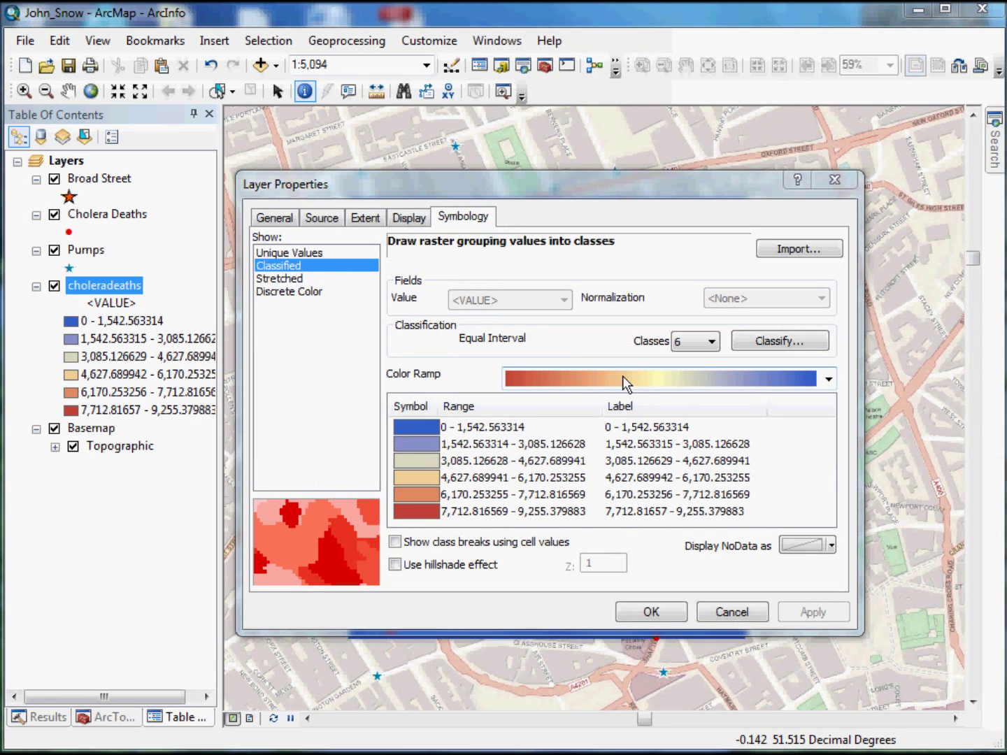
{"action": "left_click", "coordinate": [412, 406]}
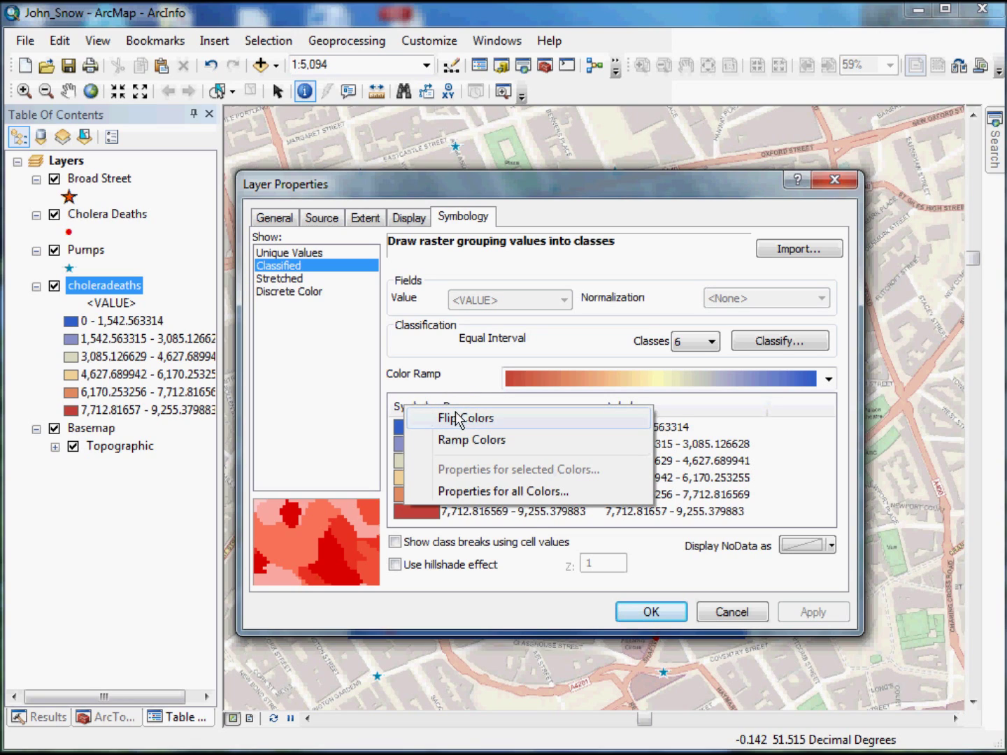
{"action": "left_click", "coordinate": [456, 379]}
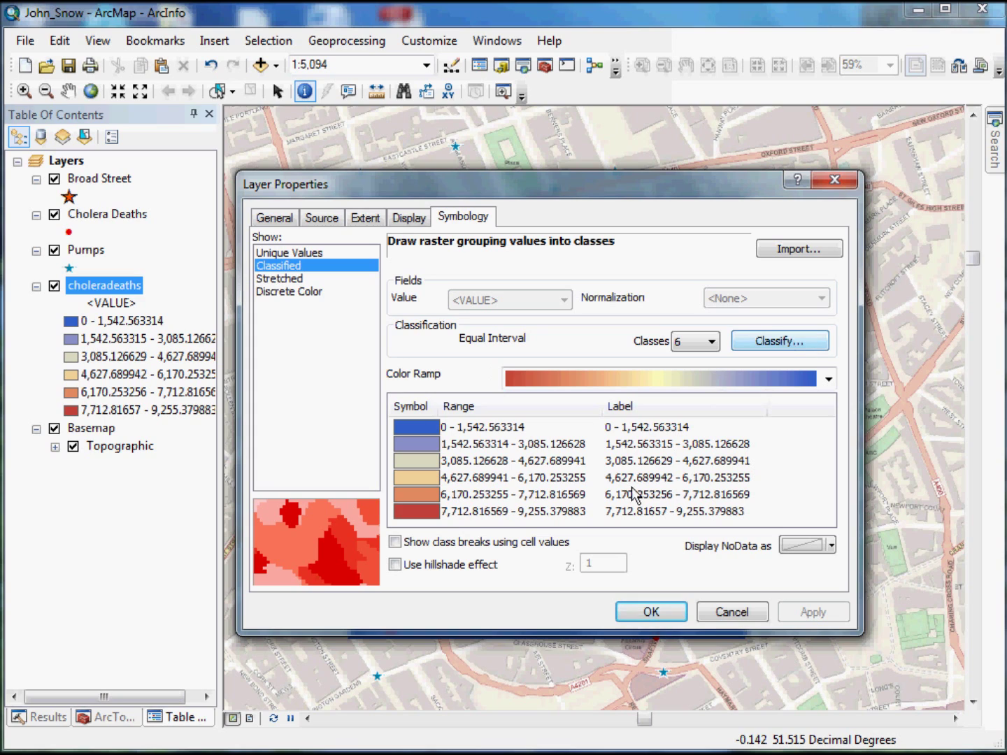
Switch to 7 classes and flip the colours so blue is low, red high
{"action": "left_click", "coordinate": [712, 343]}
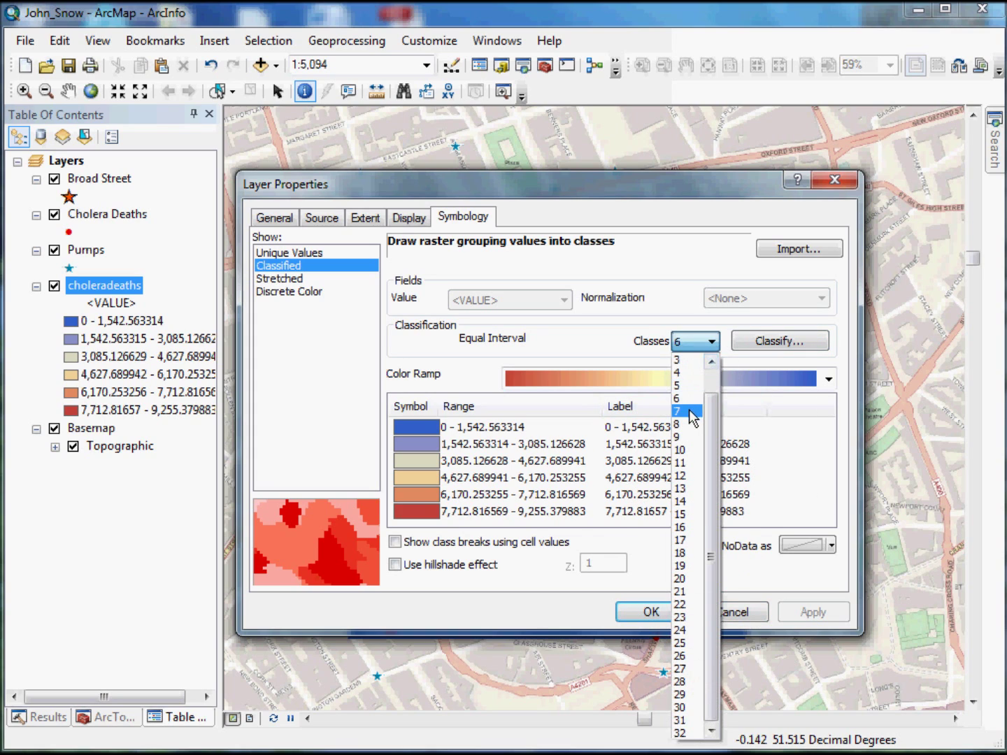
{"action": "left_click", "coordinate": [690, 413]}
{"action": "left_click", "coordinate": [412, 409]}
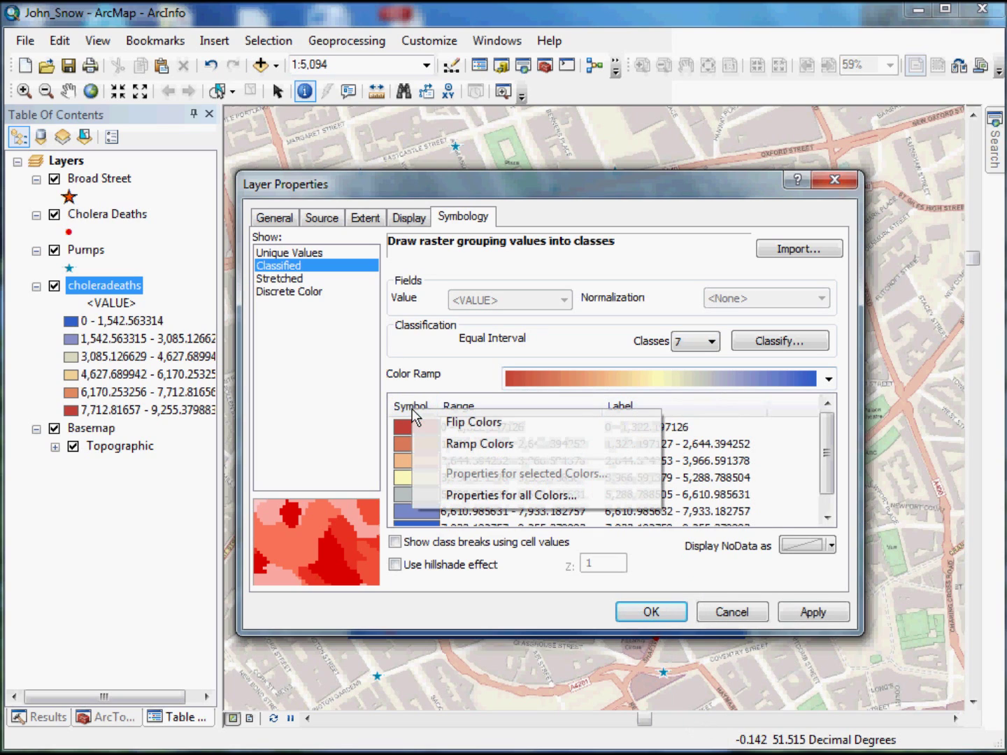
{"action": "left_click", "coordinate": [469, 423]}
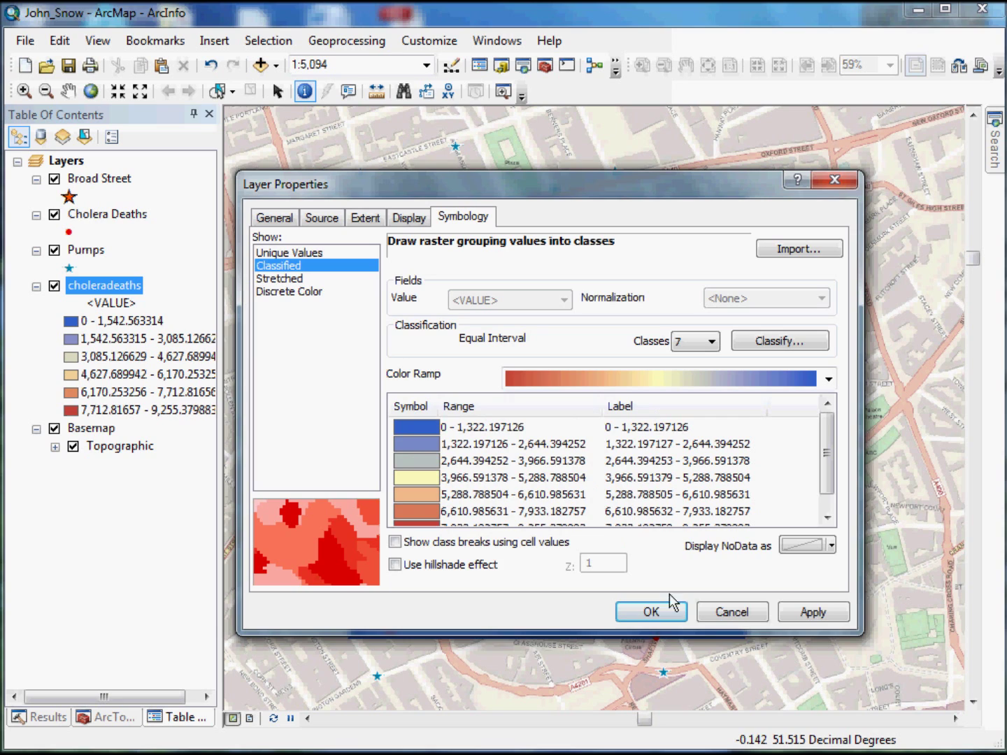
{"action": "left_click", "coordinate": [660, 613]}
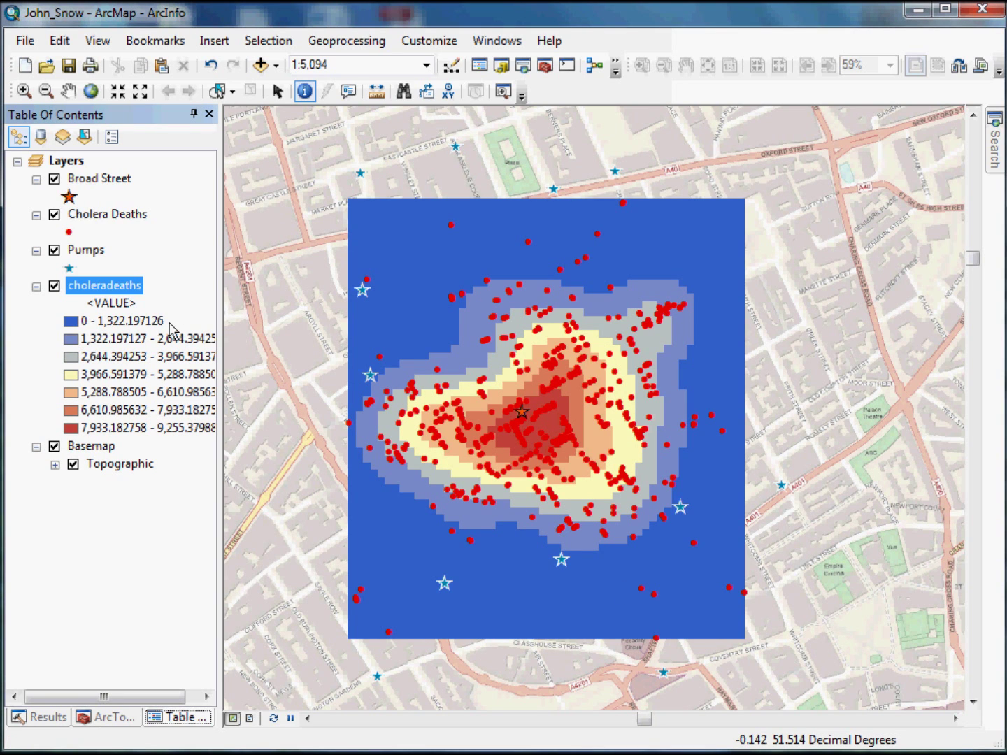
{"action": "double_click", "coordinate": [117, 289]}
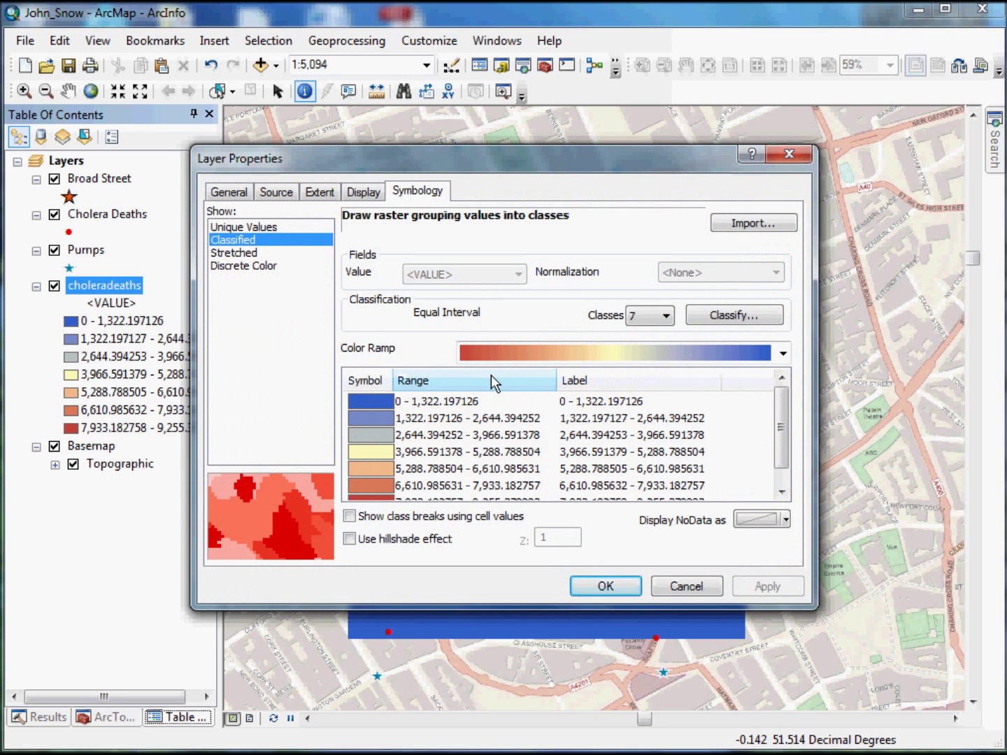
Set the lowest choleradeaths class (0 – 1,322.197126) to No Color so the basemap shows through
{"action": "right_click", "coordinate": [377, 401]}
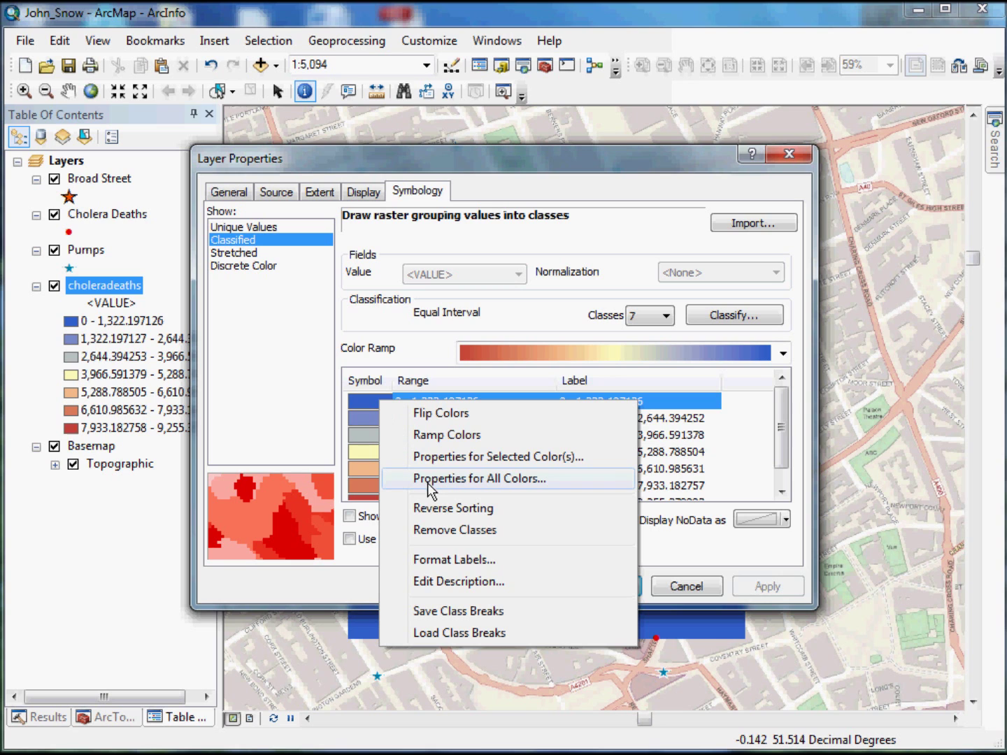
{"action": "left_click", "coordinate": [432, 458]}
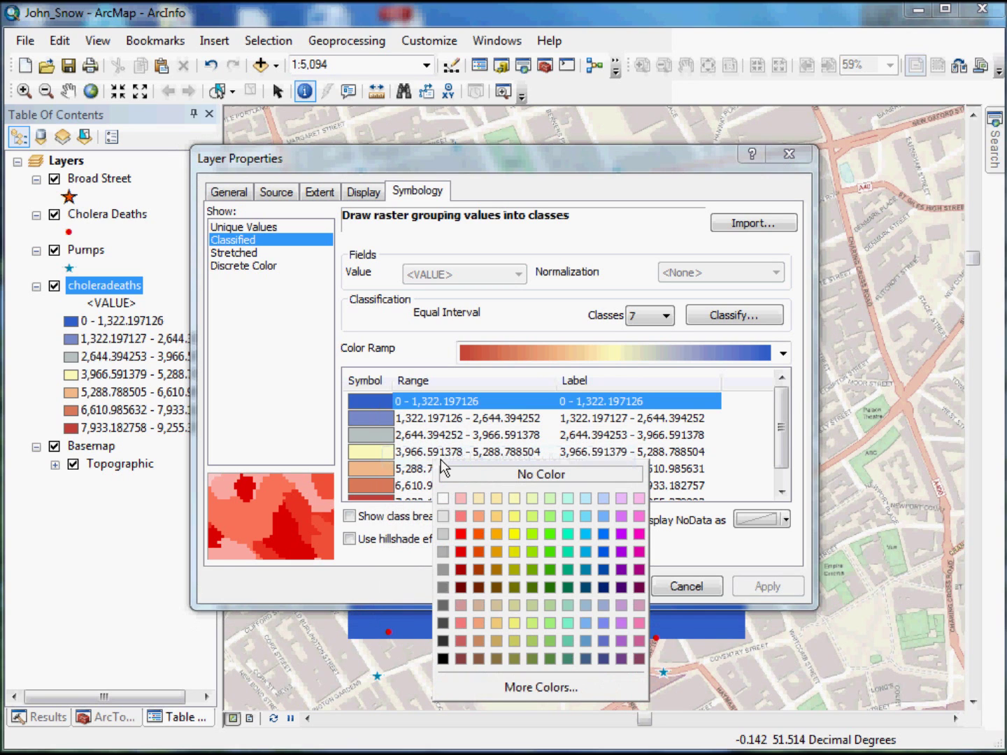
{"action": "left_click", "coordinate": [462, 473]}
{"action": "left_click", "coordinate": [609, 588]}
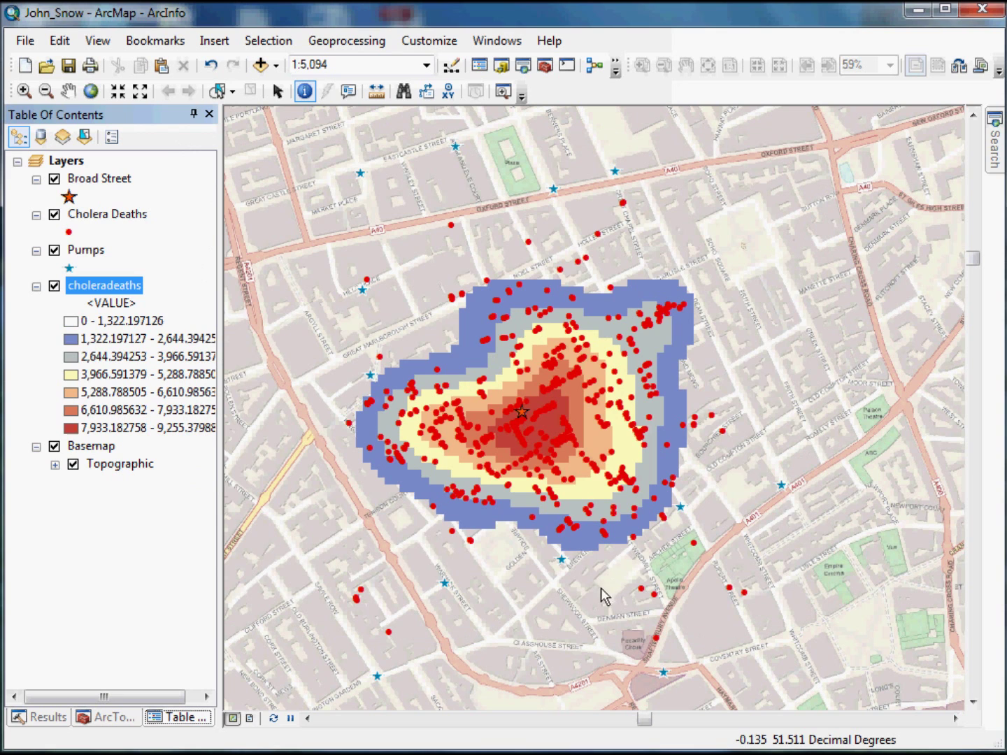
{"action": "double_click", "coordinate": [110, 287]}
Resample choleradeaths with Bilinear Interpolation and switch off the Cholera Deaths point layer
{"action": "left_click", "coordinate": [363, 192]}
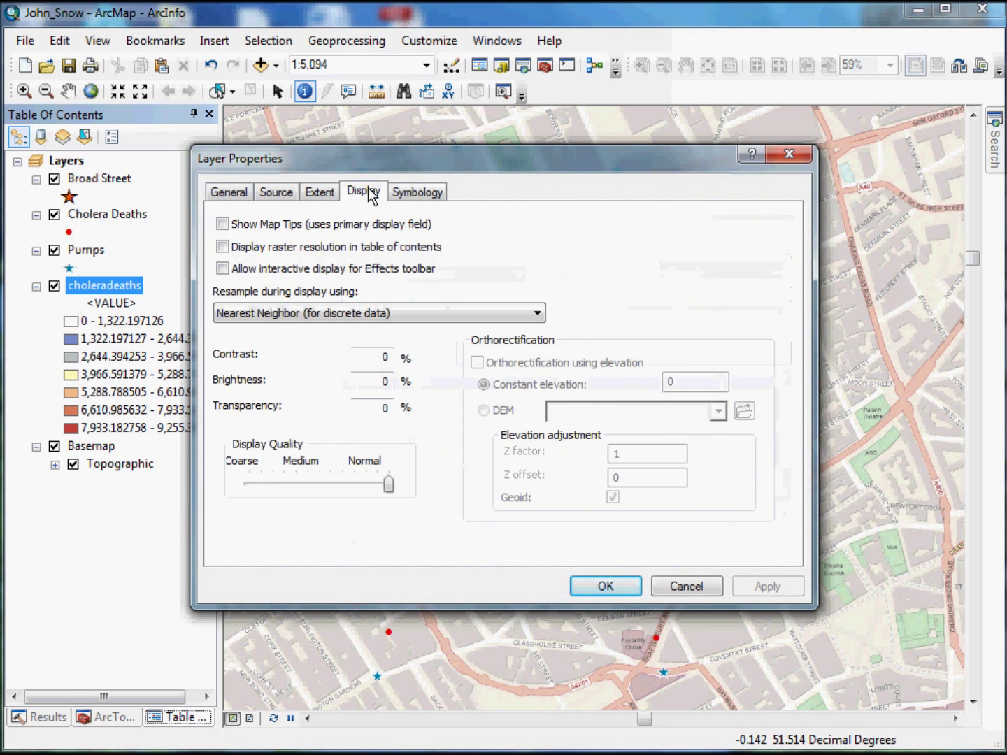
{"action": "left_click", "coordinate": [422, 318]}
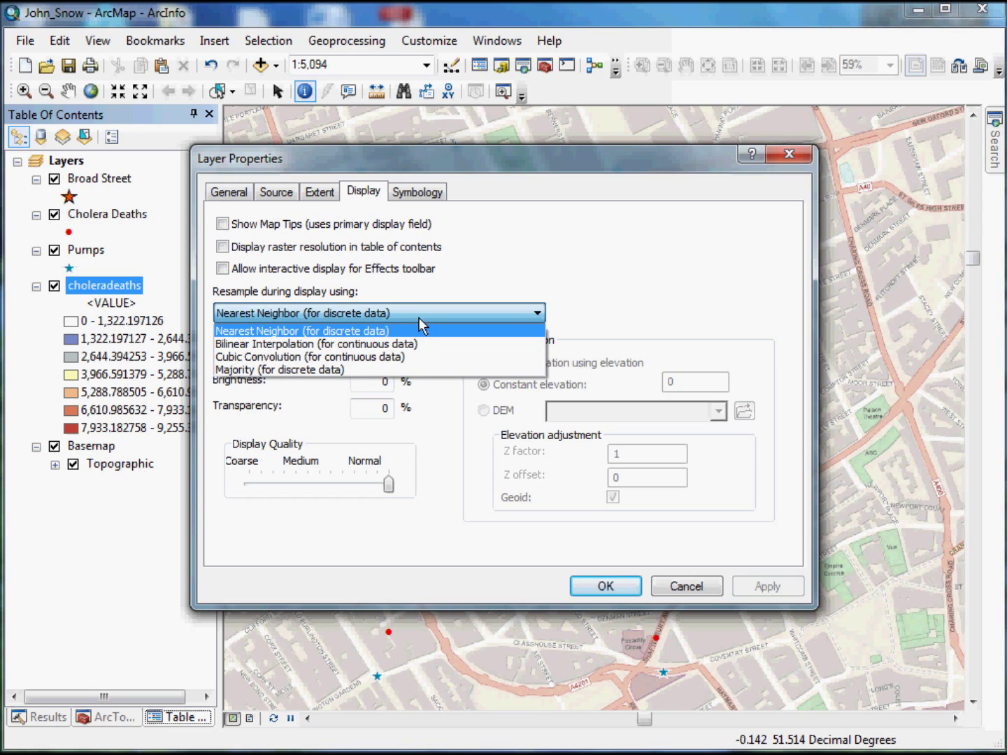
{"action": "left_click", "coordinate": [351, 344]}
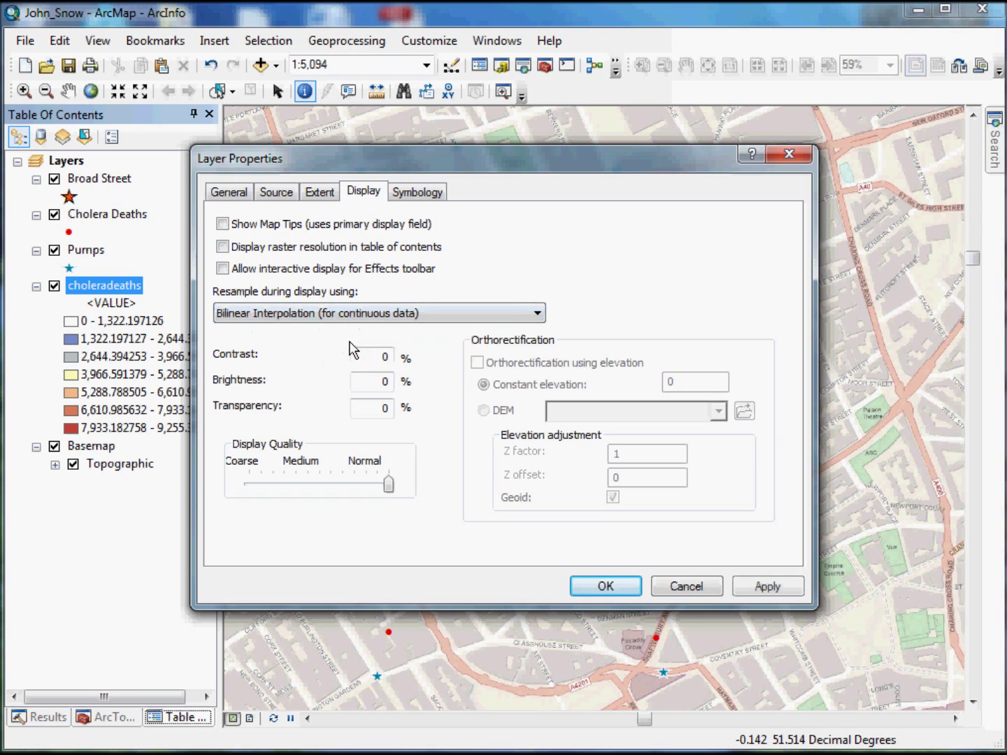
{"action": "left_click", "coordinate": [606, 586]}
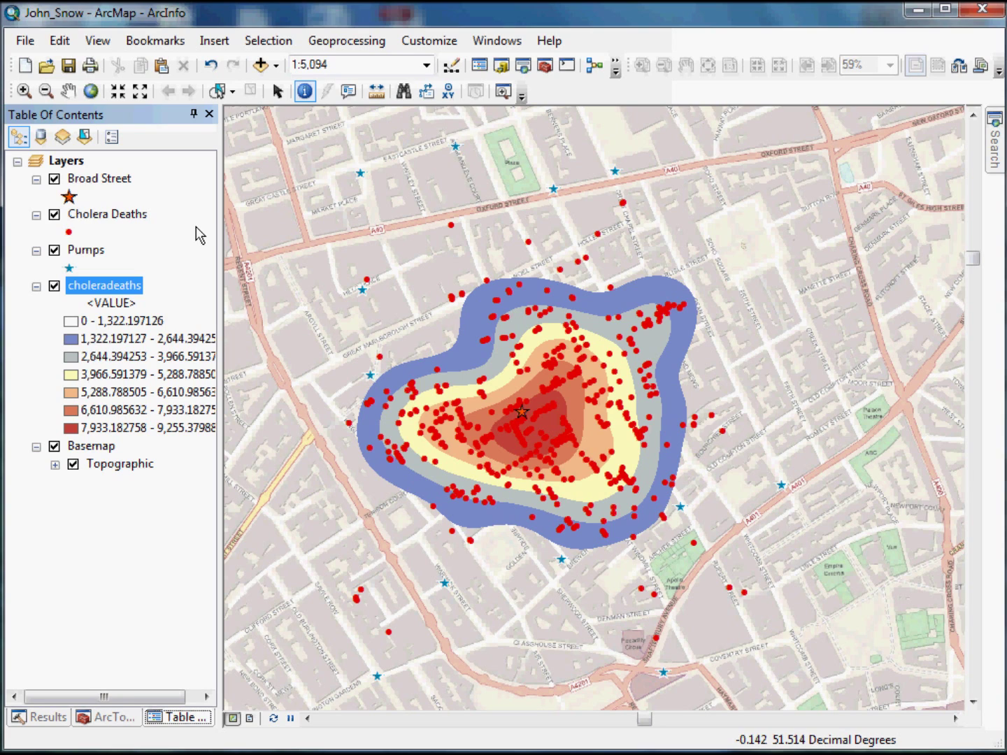
{"action": "left_click", "coordinate": [54, 216]}
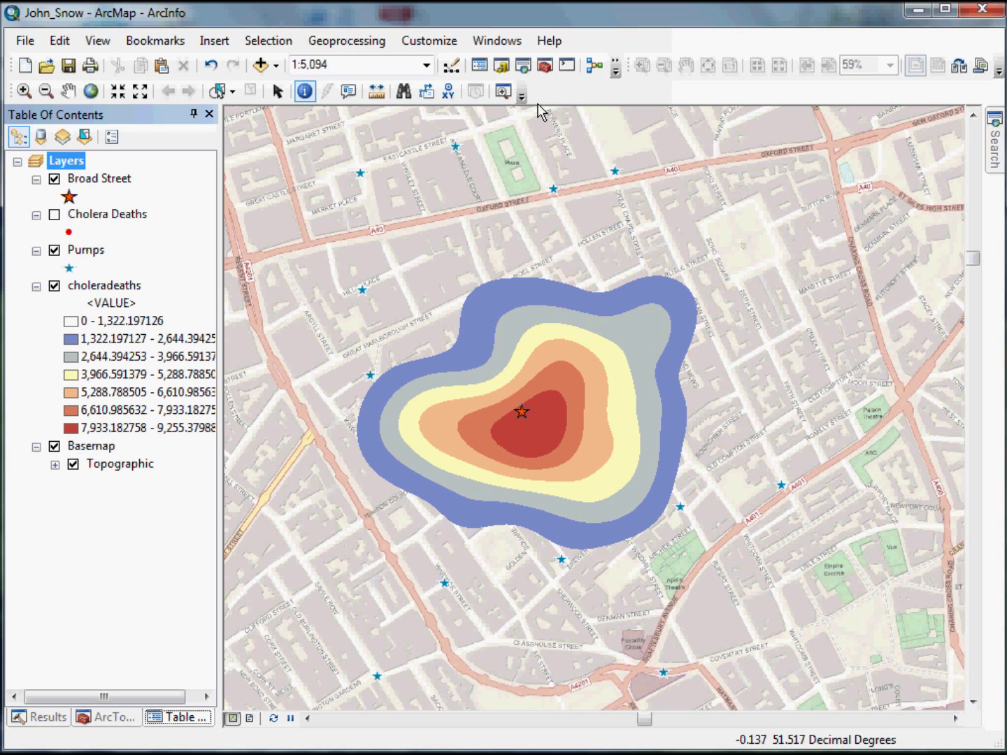
Pick Contour (Spatial Analyst) from the 'contour' search results
{"action": "mouse_move", "coordinate": [995, 168]}
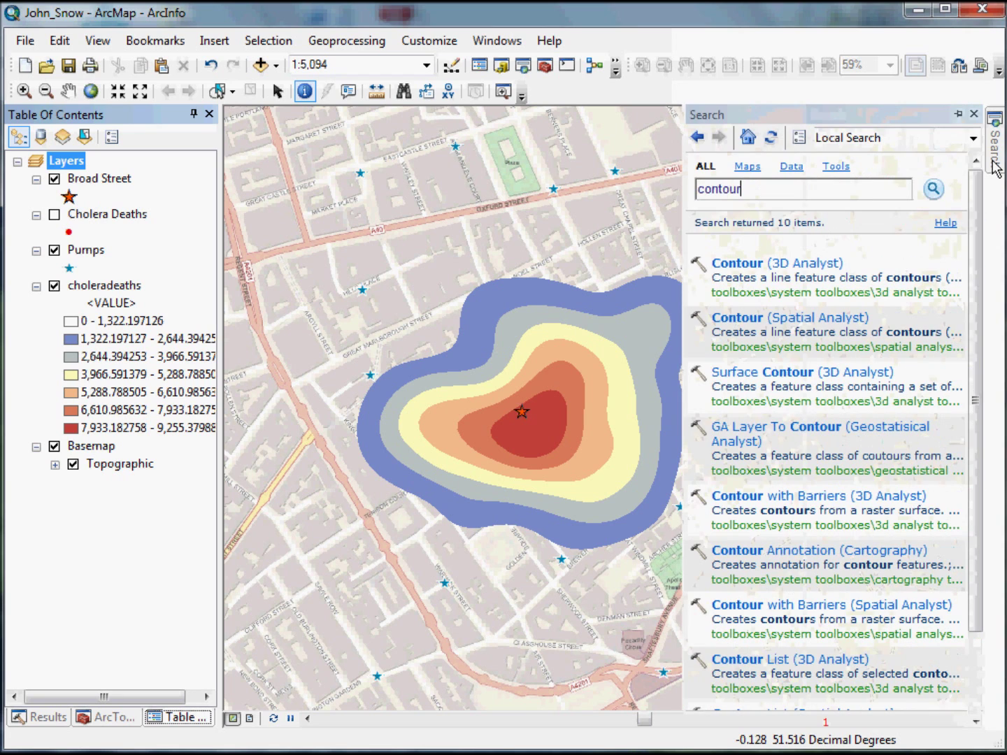
{"action": "left_click", "coordinate": [811, 180]}
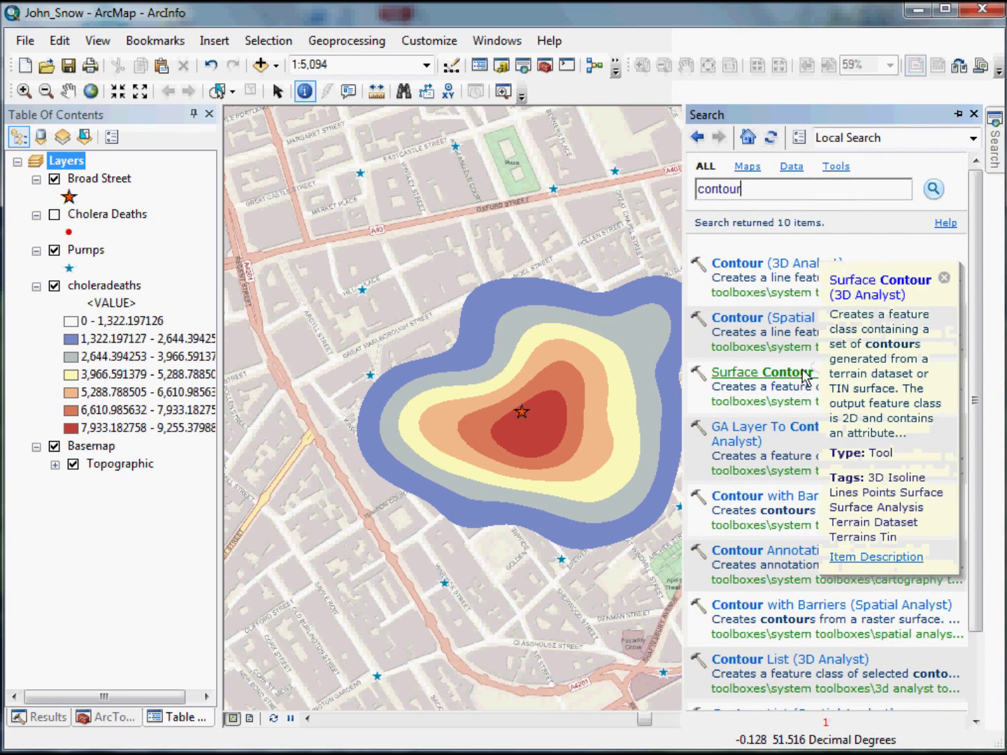
{"action": "mouse_move", "coordinate": [759, 437]}
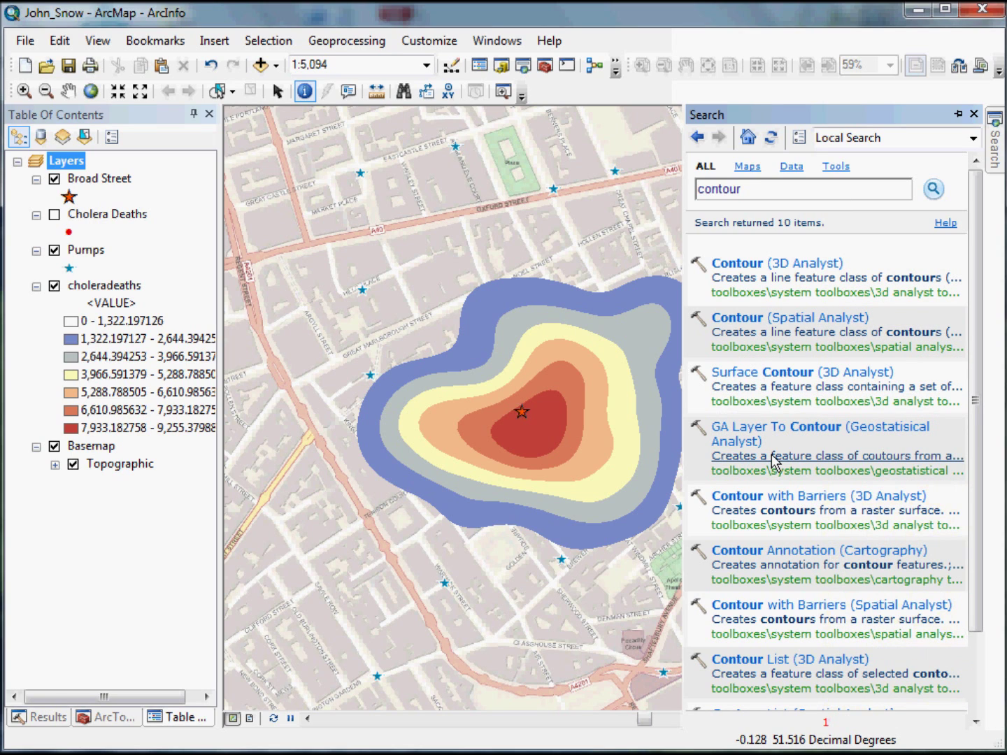
{"action": "mouse_move", "coordinate": [756, 379]}
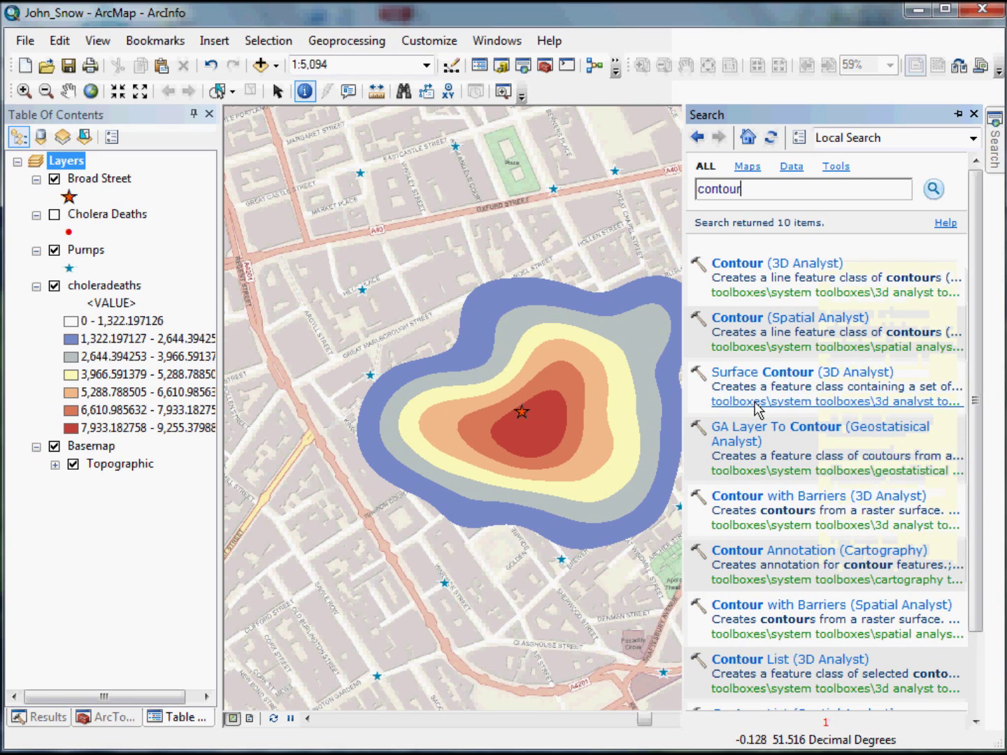
{"action": "left_click", "coordinate": [741, 324]}
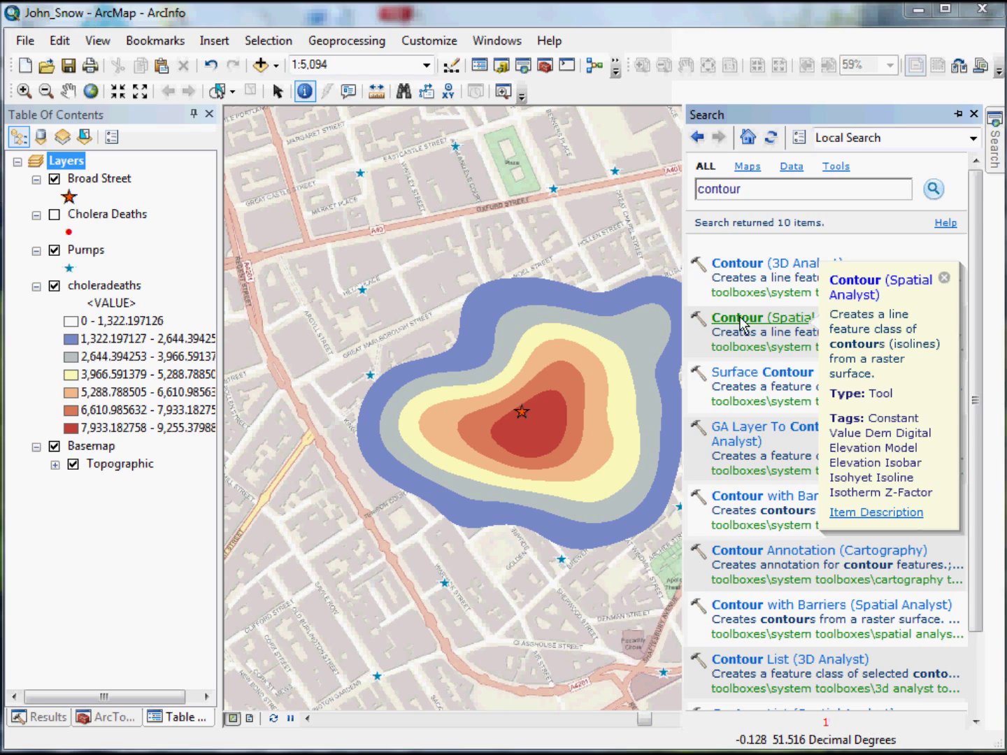
Set Contour input raster to choleradeaths, output to contours.shp, and interval to 1000
{"action": "left_click", "coordinate": [840, 297]}
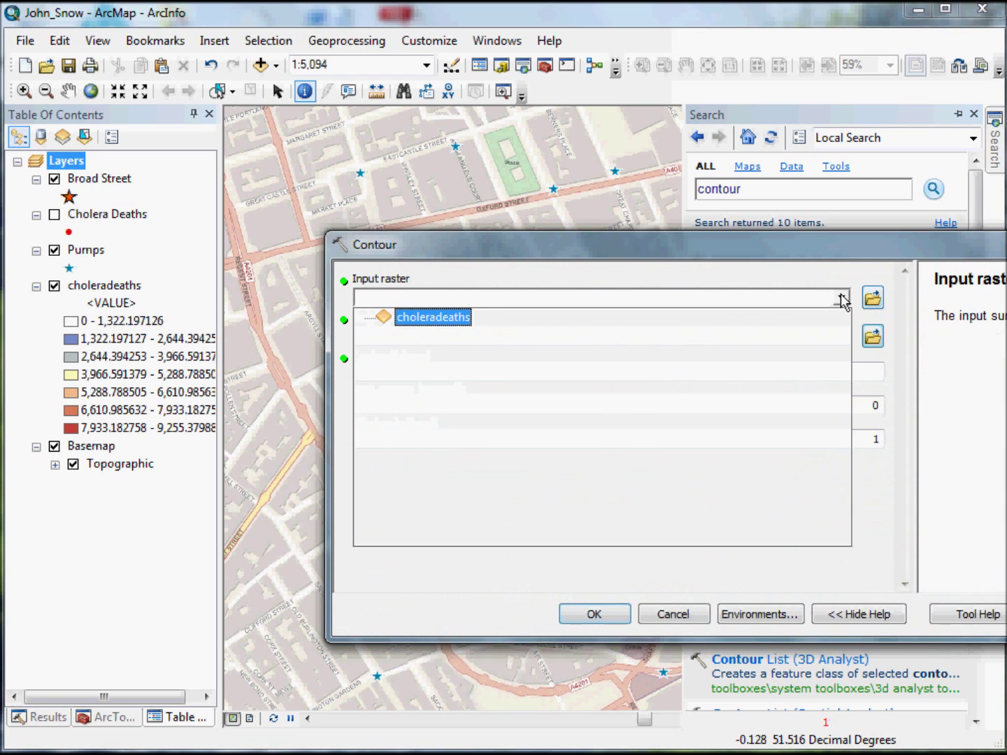
{"action": "left_click", "coordinate": [416, 320]}
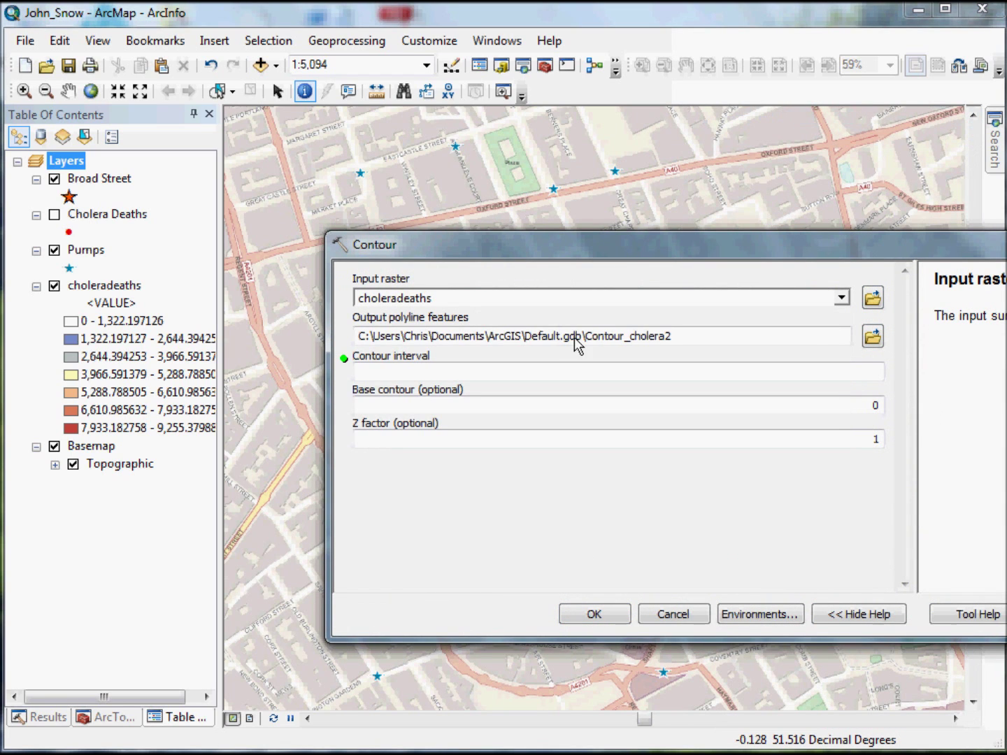
{"action": "left_click", "coordinate": [871, 337]}
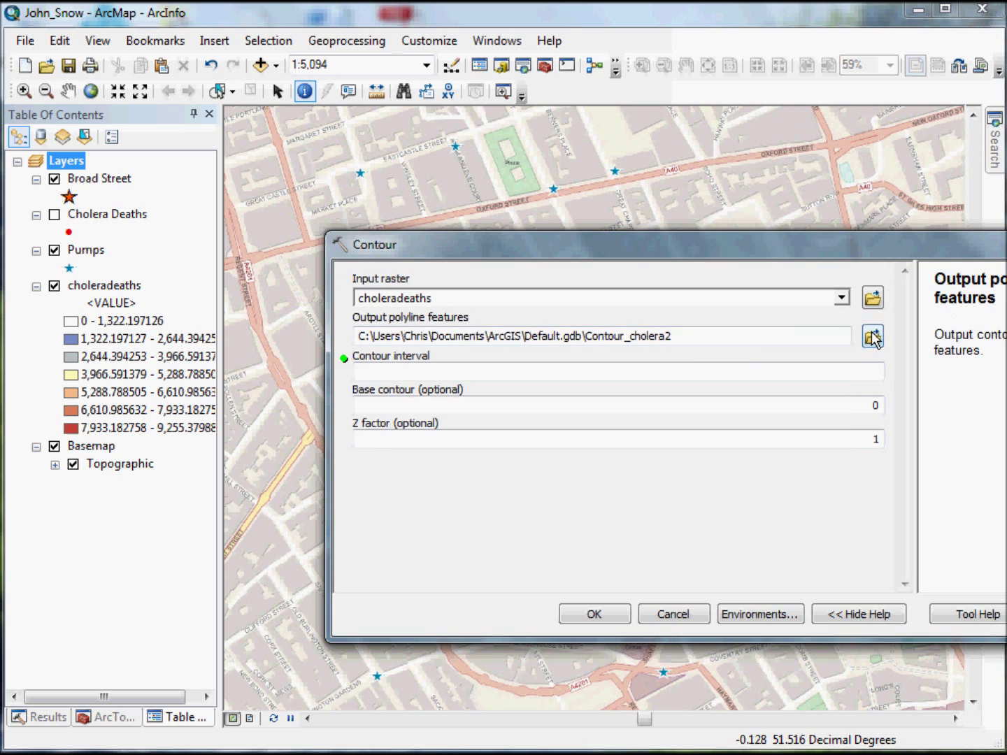
{"action": "left_click", "coordinate": [542, 393]}
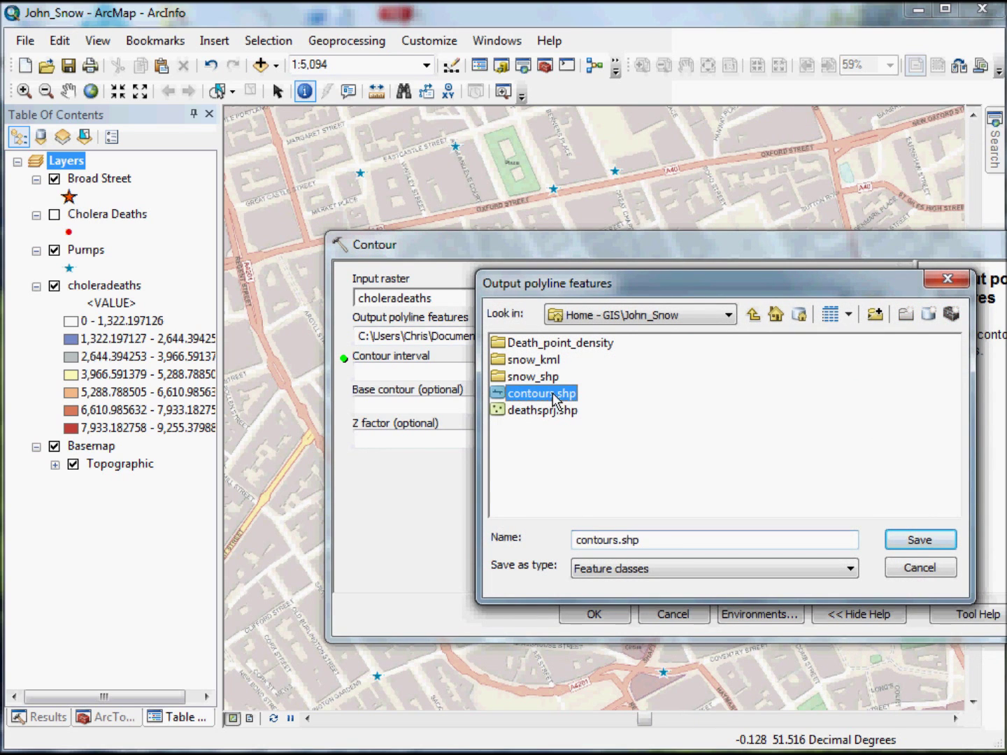
{"action": "left_click", "coordinate": [912, 536]}
{"action": "left_click", "coordinate": [743, 442]}
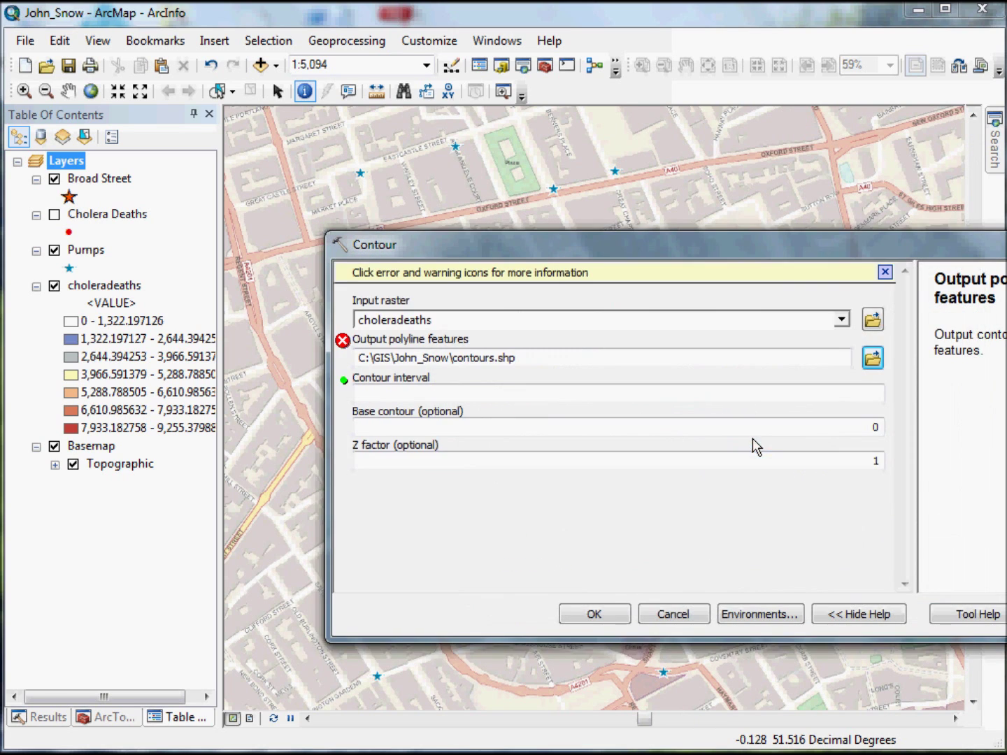
{"action": "left_click", "coordinate": [563, 391]}
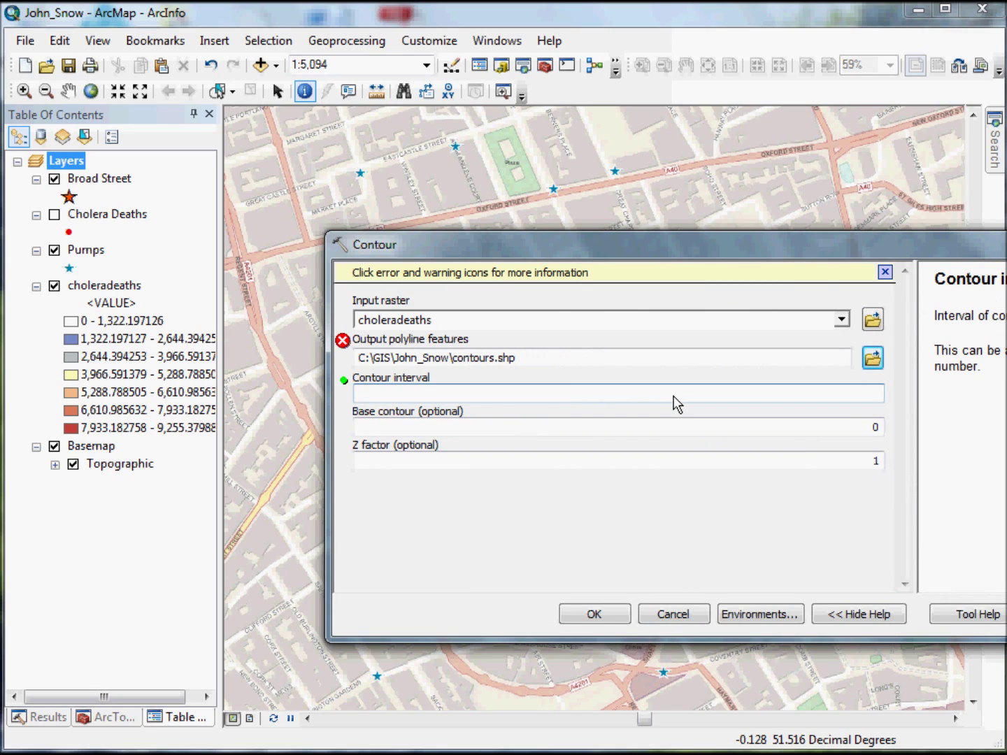
{"action": "type", "text": "1000"}
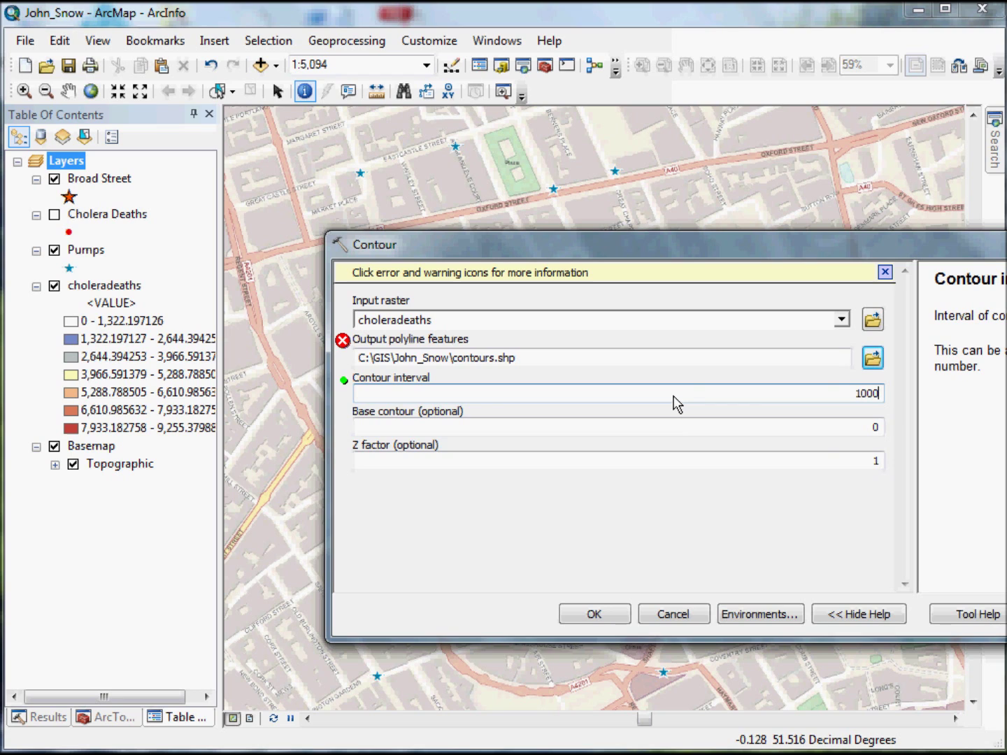
Dismiss the overwrite error, rename the output to contours2.shp, and run Contour
{"action": "left_click", "coordinate": [594, 613]}
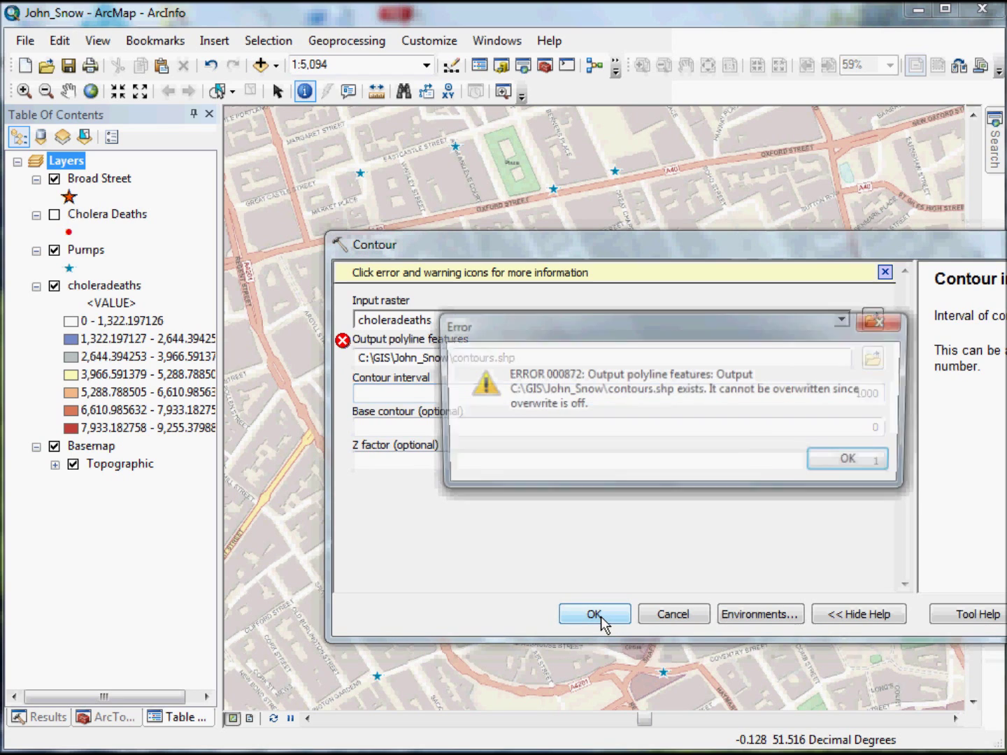
{"action": "left_click", "coordinate": [854, 463]}
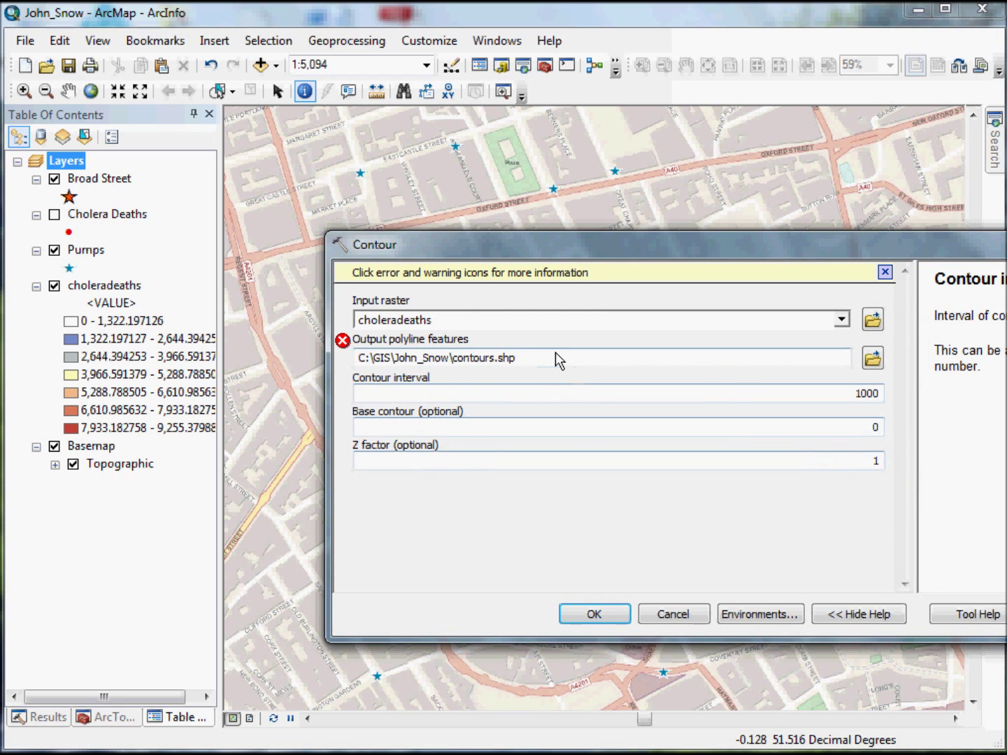
{"action": "left_click", "coordinate": [494, 358]}
{"action": "type", "text": "2"}
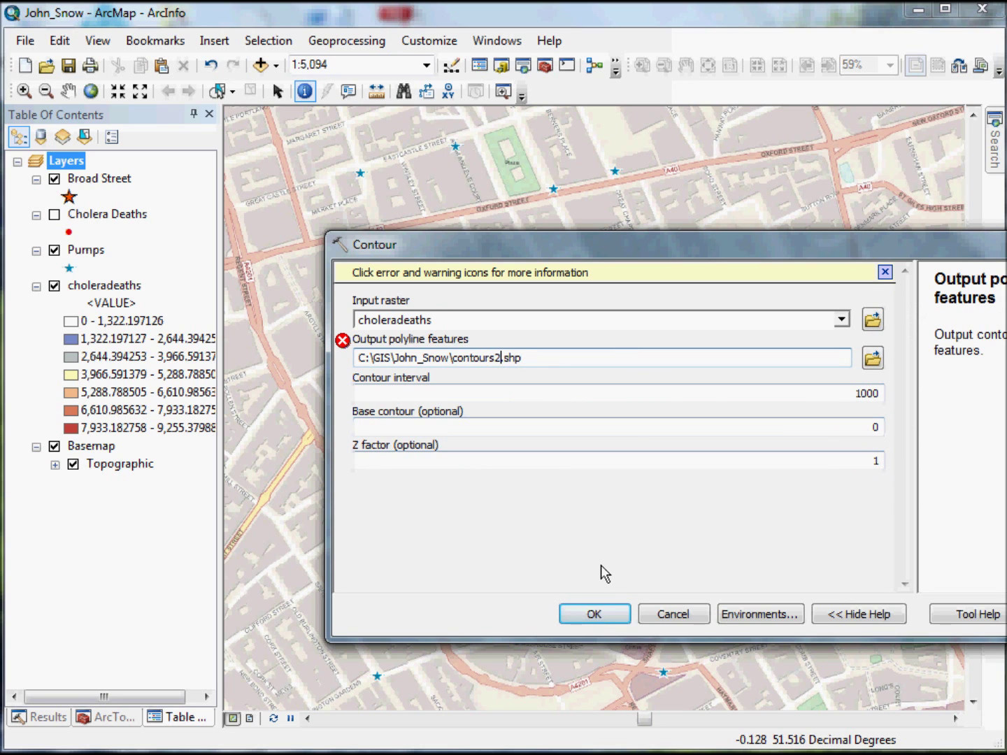
{"action": "left_click", "coordinate": [594, 615]}
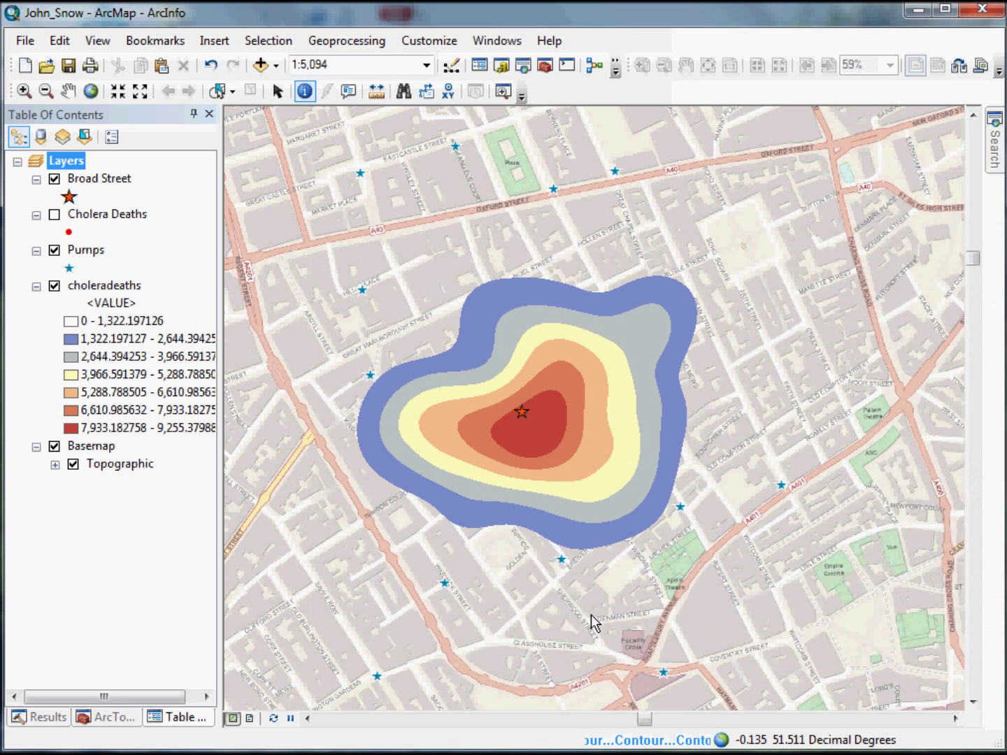